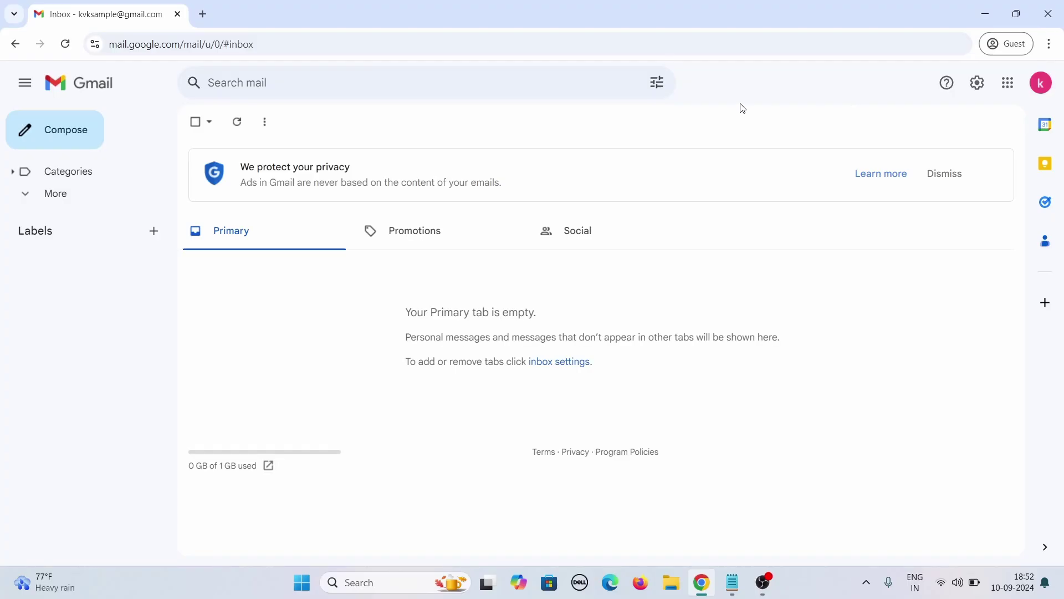
Search Google for 'infosysis springboard' in a new tab and open the Infosys Springboard site.
left_click(203, 14)
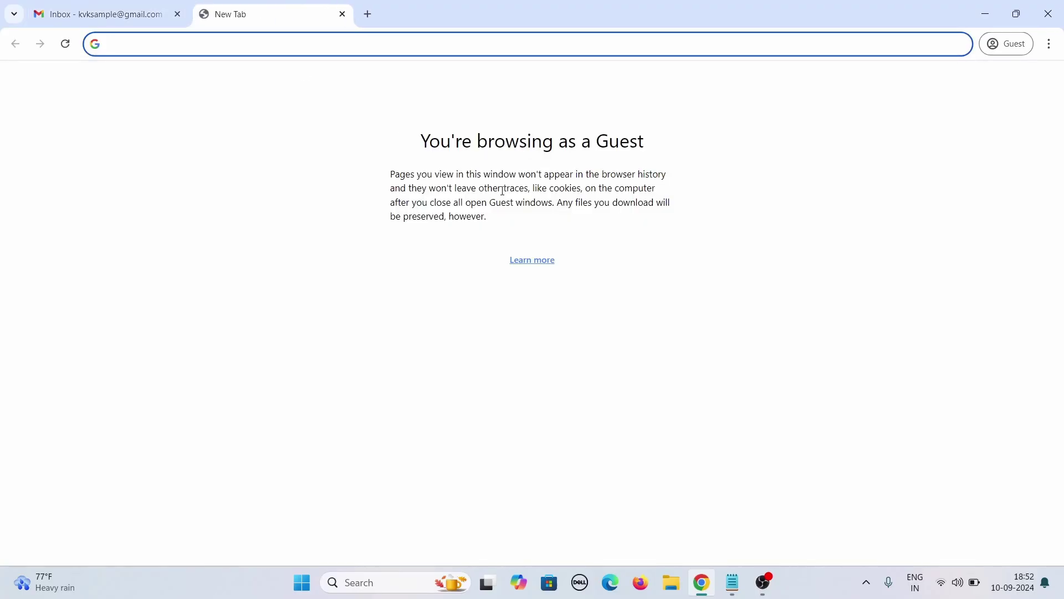
type("infosys")
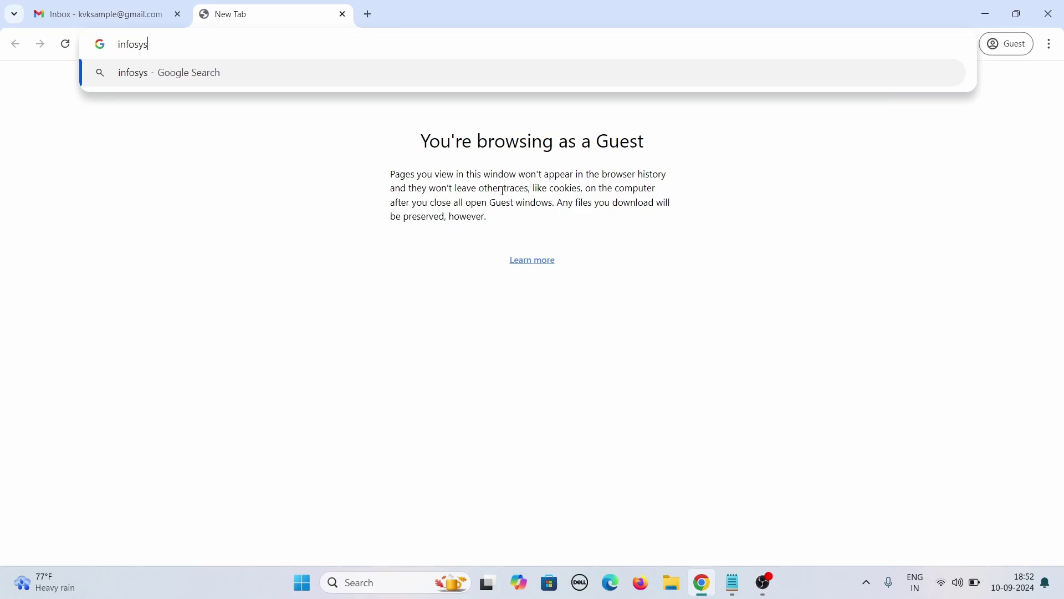
type("is spring")
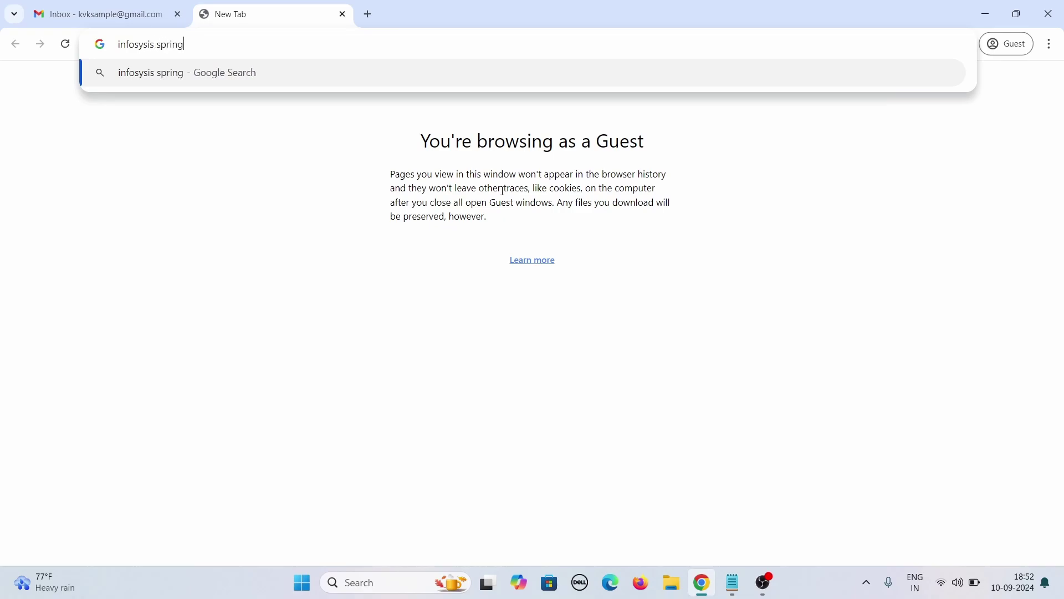
type("board")
key("Return")
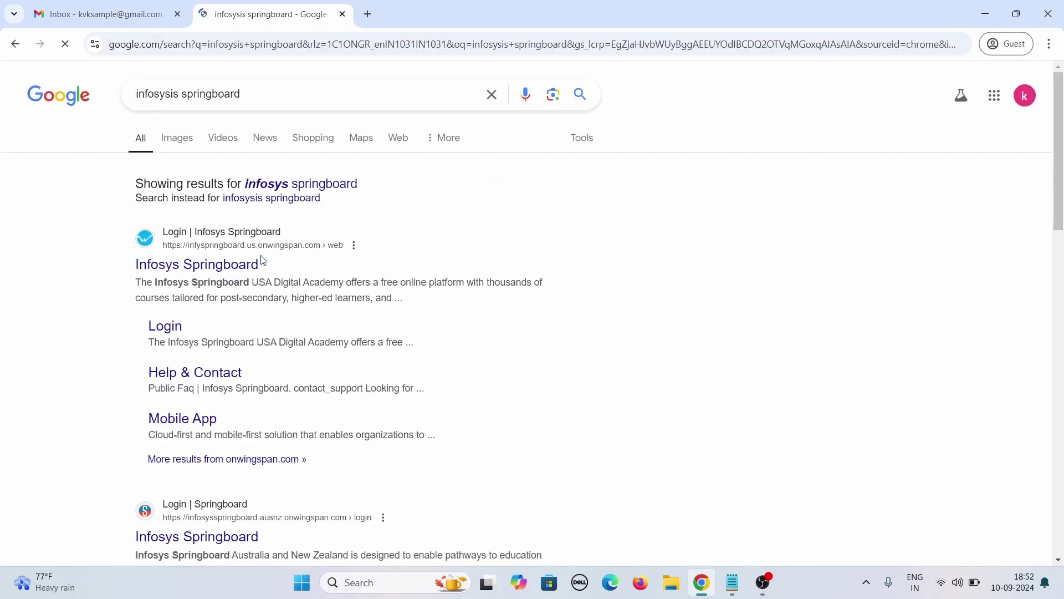
left_click(272, 192)
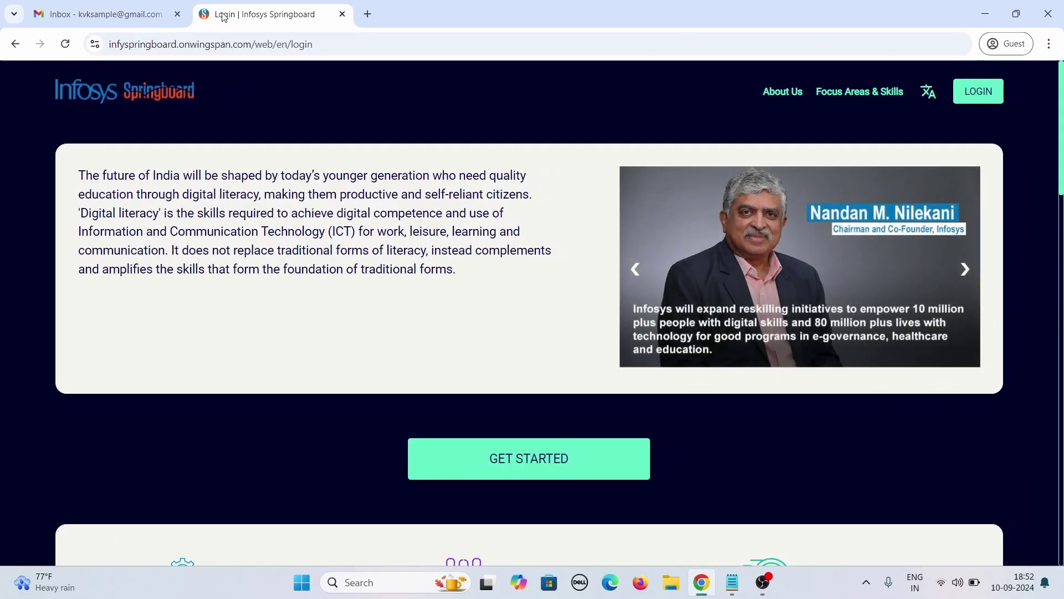
Select the saved Springboard web address in the Notepad notes, then minimize Notepad.
left_click(732, 582)
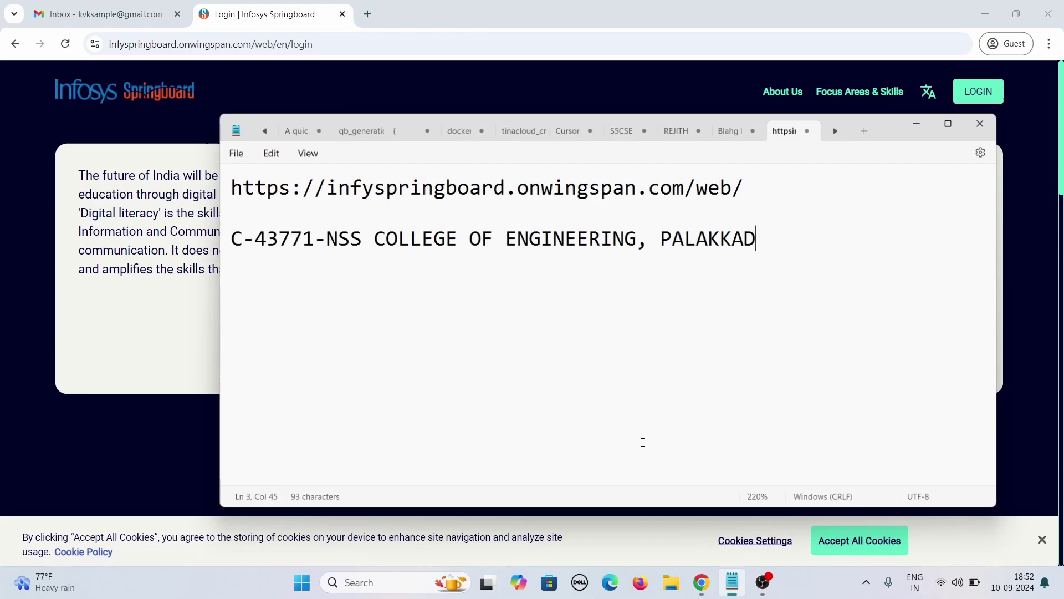
left_click_drag(749, 179, 173, 173)
key("ctrl+c")
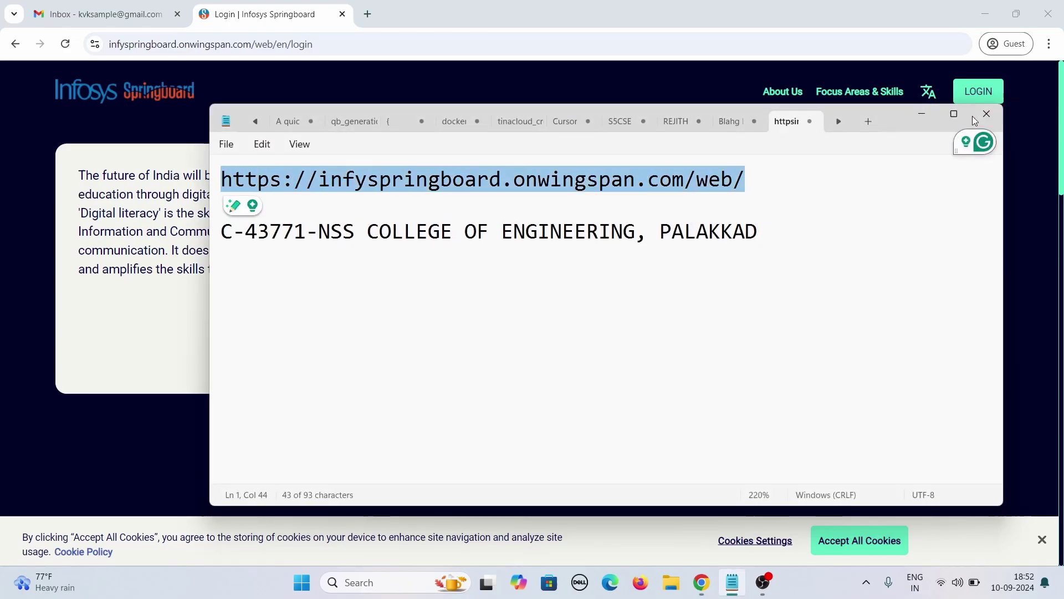
left_click(926, 112)
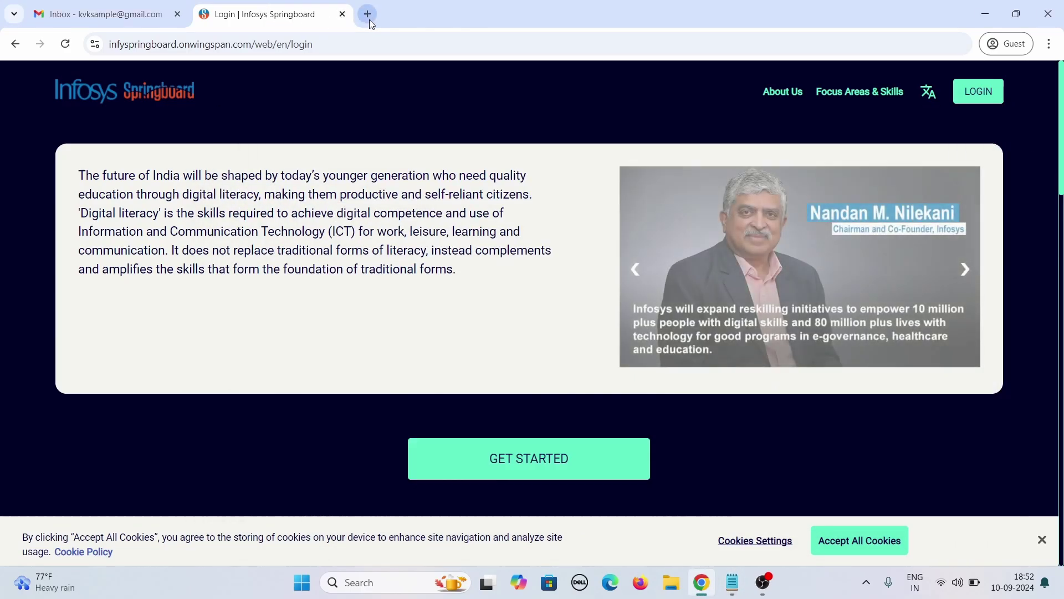
Load the copied Springboard address in a new tab and close the duplicate Springboard tab.
left_click(368, 14)
key("ctrl+v")
key("Return")
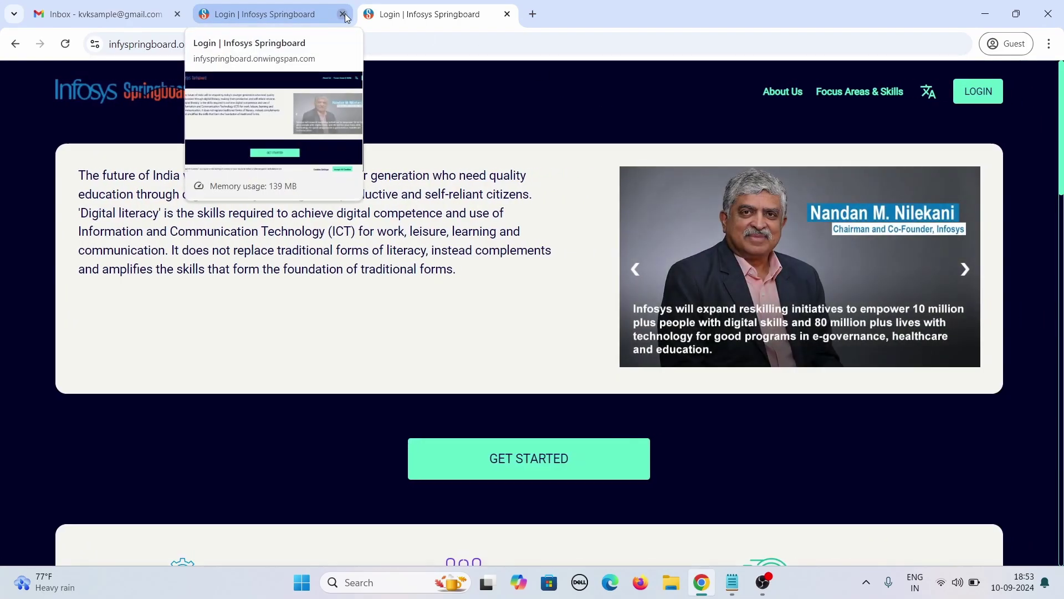
left_click(342, 14)
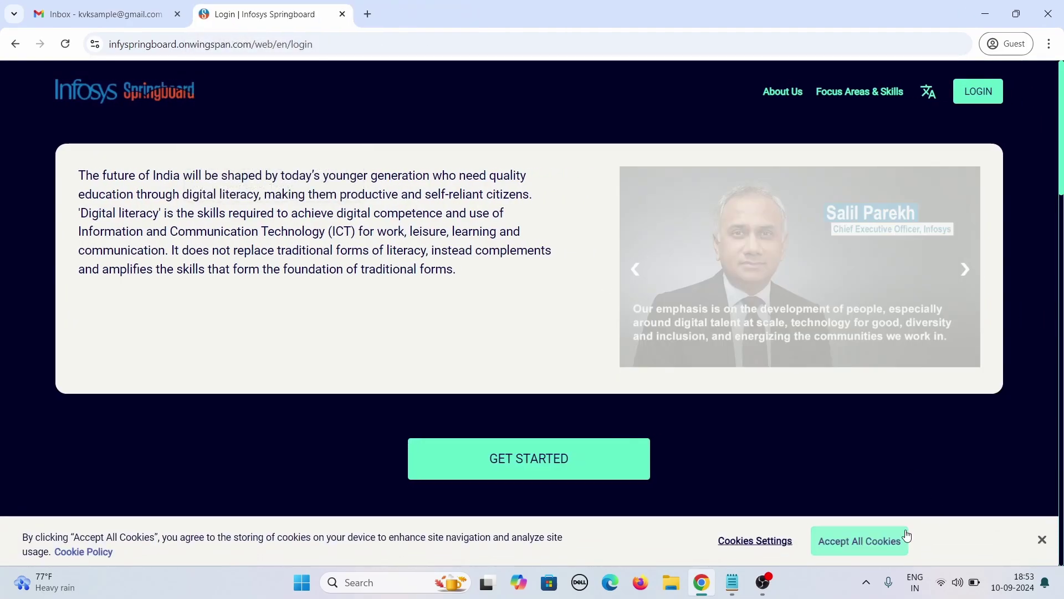
Accept all cookies on Springboard, glance at Gmail, and return to the Springboard homepage.
left_click(878, 542)
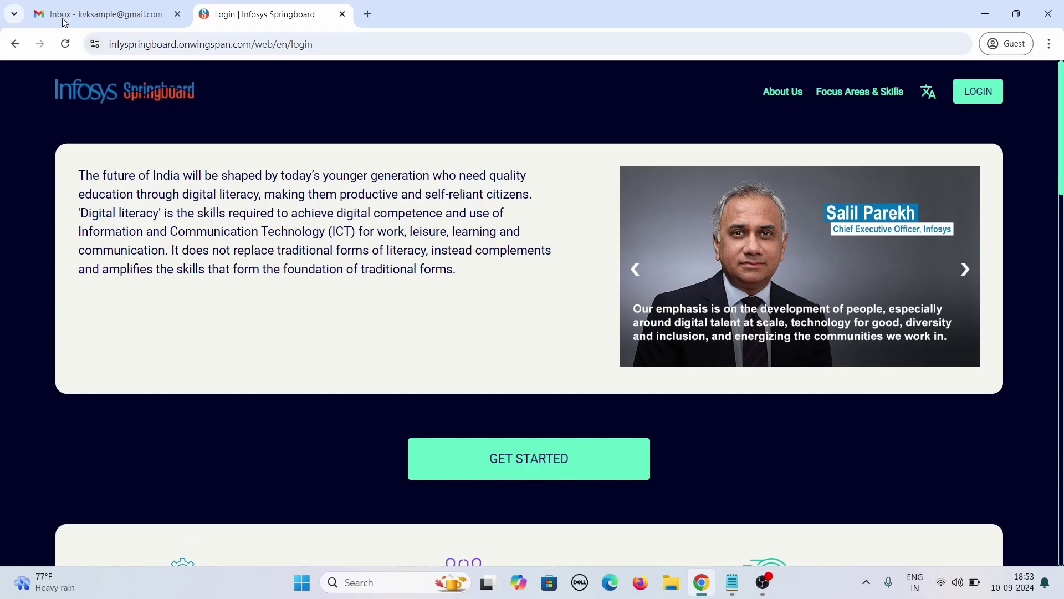
left_click(145, 18)
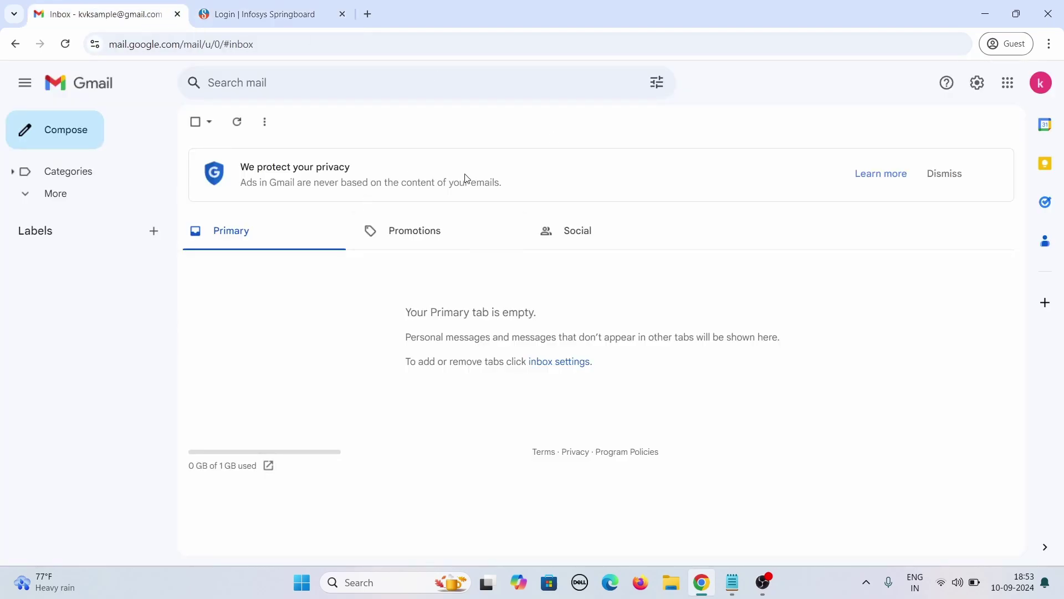
left_click(248, 13)
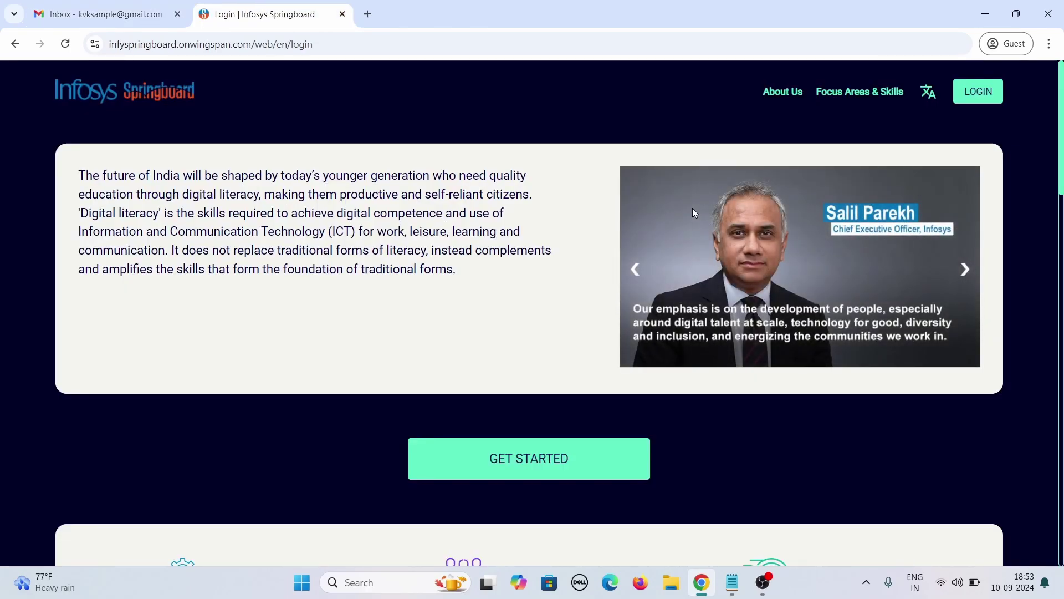
scroll(682, 247, "down", 3)
scroll(682, 248, "up", 3)
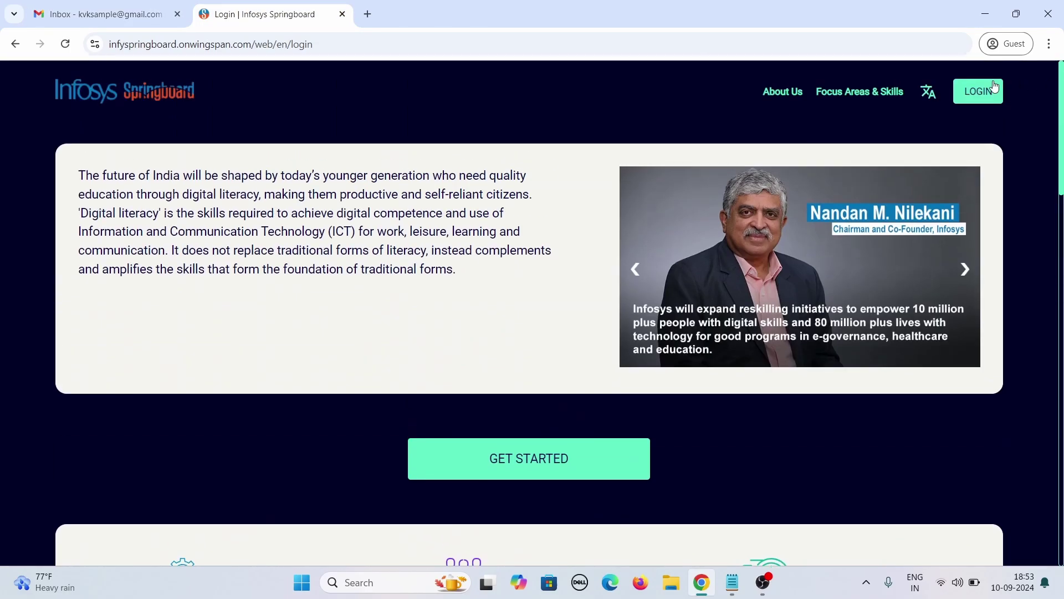
Start a new Springboard registration and confirm being 18 years or older.
left_click(977, 99)
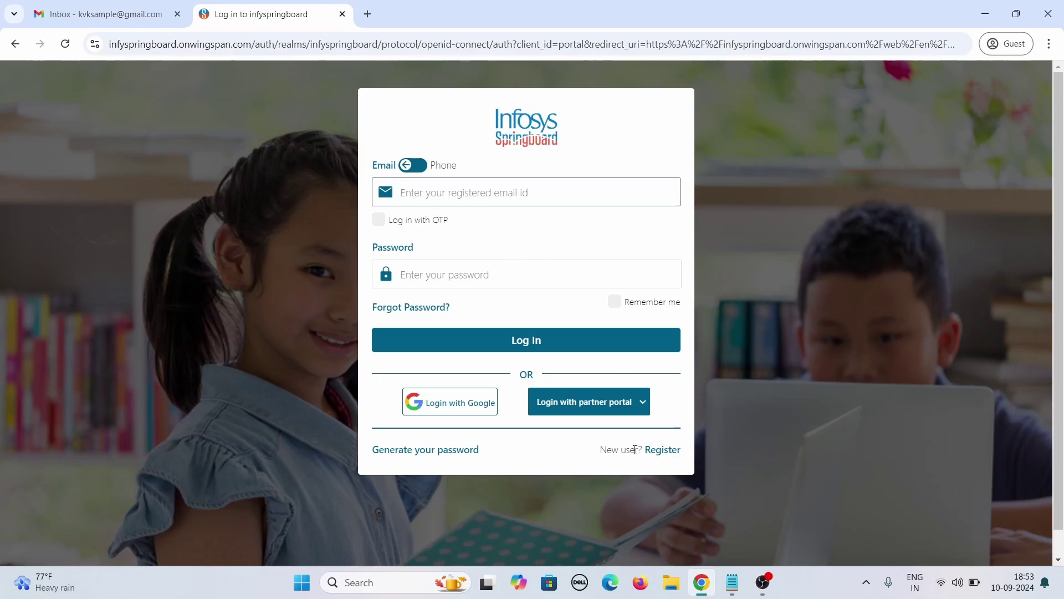
left_click(658, 454)
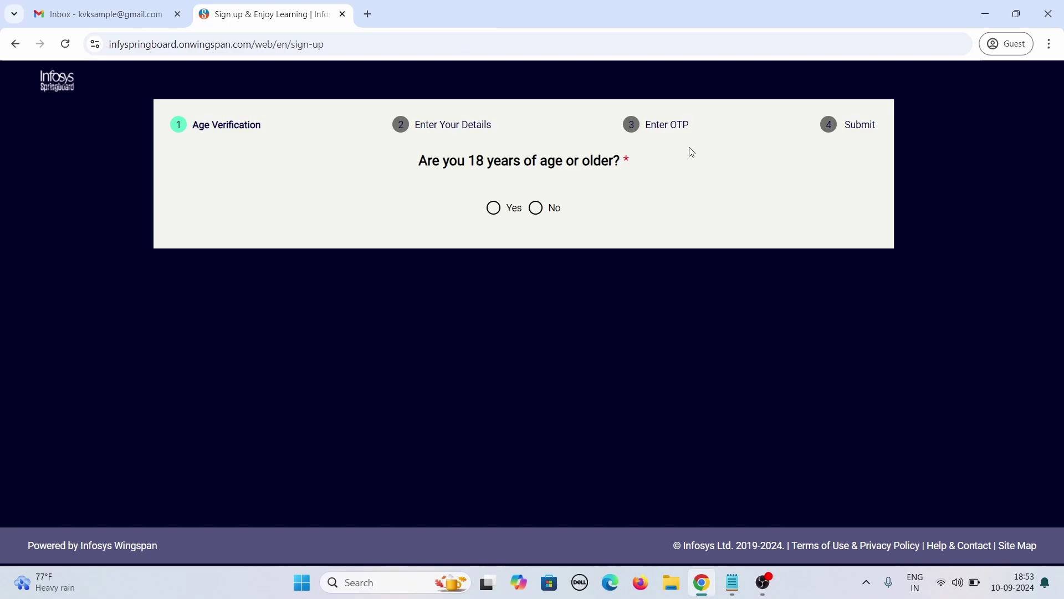
left_click(508, 214)
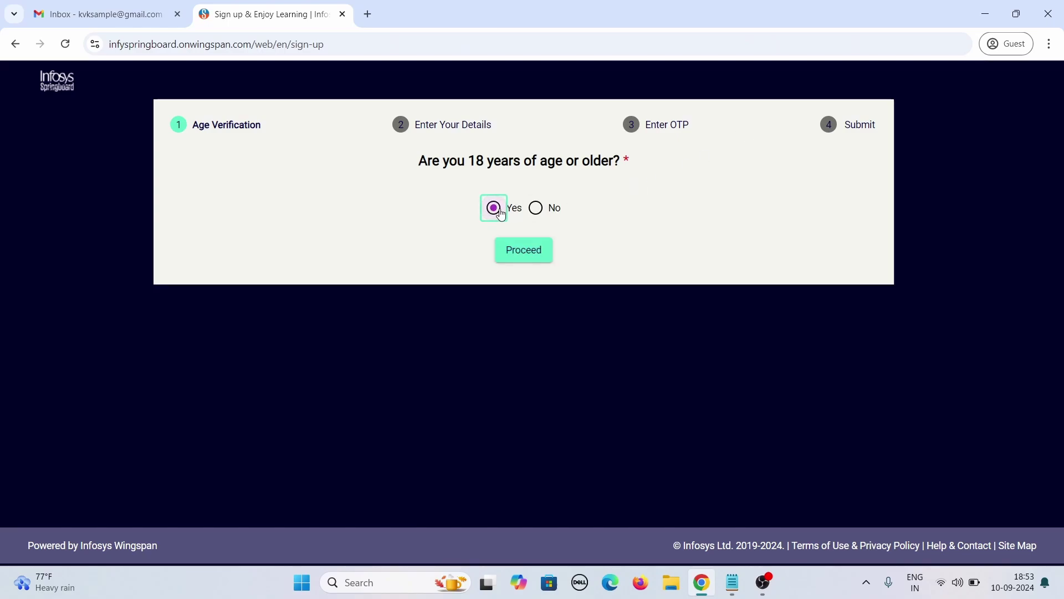
left_click(531, 258)
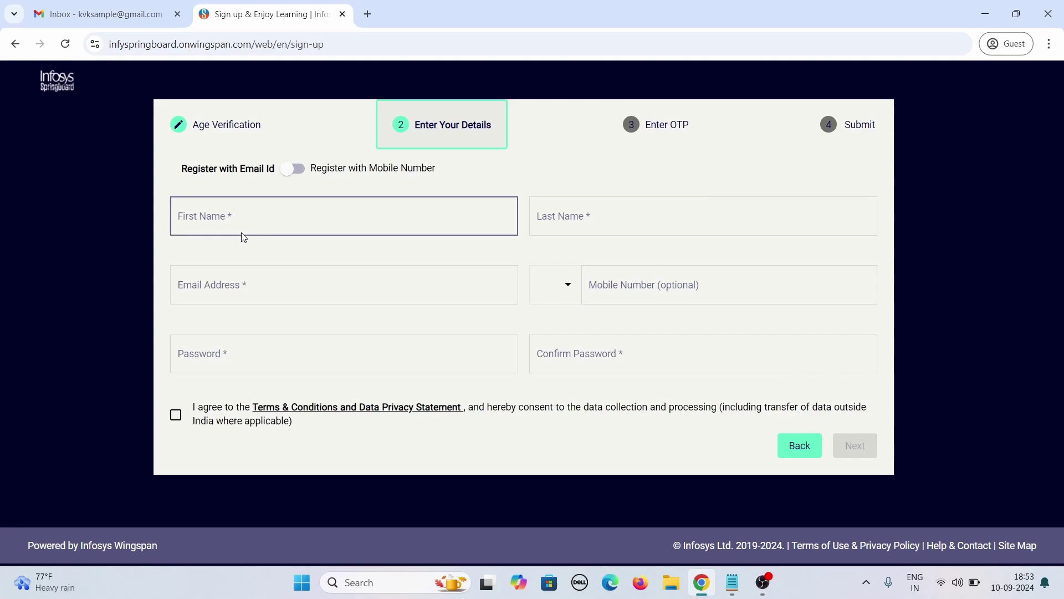
Enter the first name, email and password, agree to the Terms & Conditions, and submit.
left_click(278, 218)
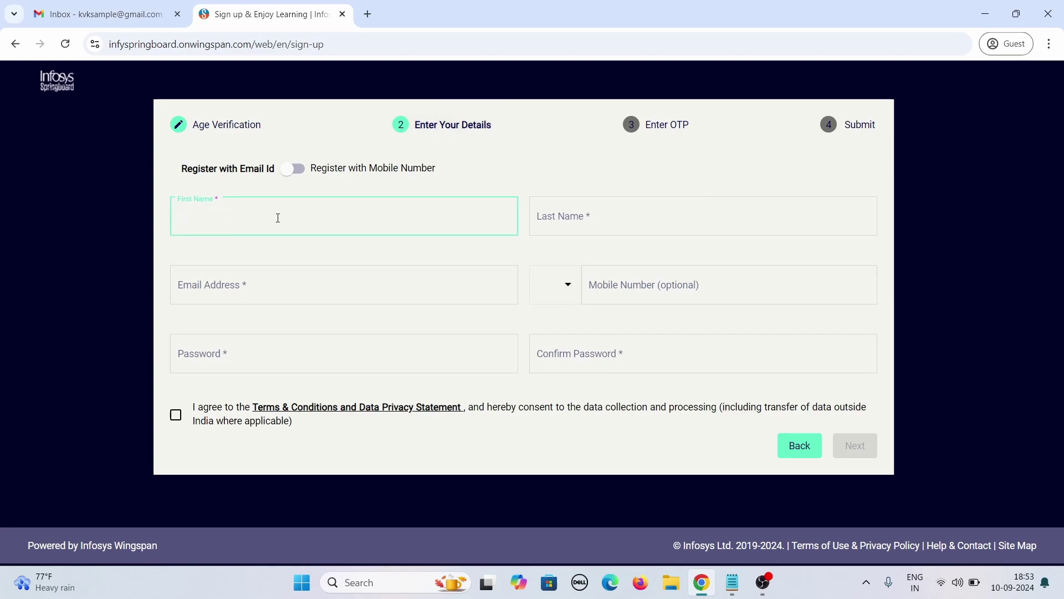
left_click(202, 359)
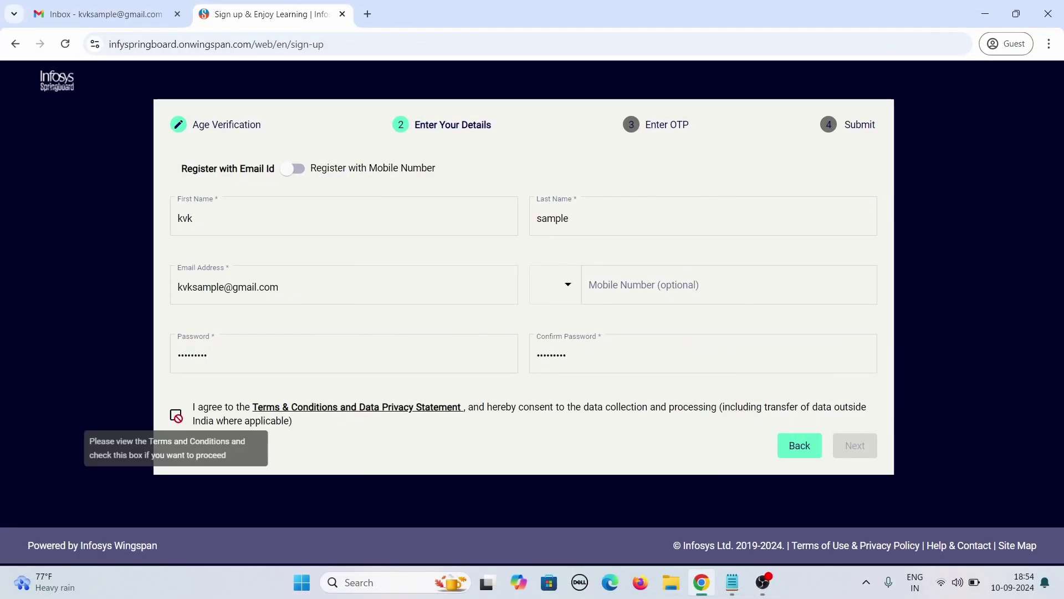
left_click(192, 424)
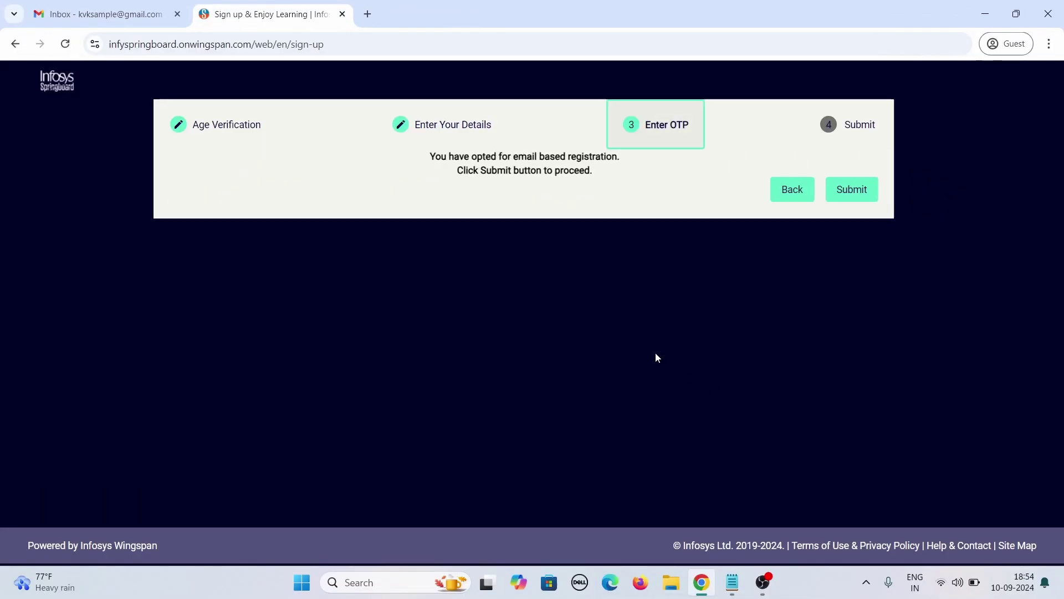
left_click(873, 195)
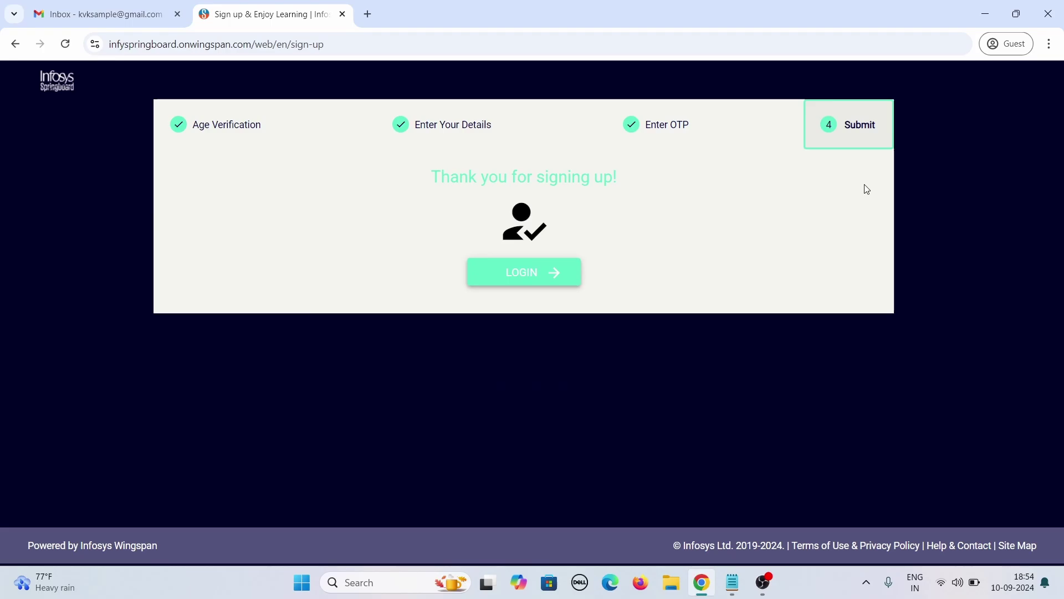
Go to the Springboard login, check the Gmail inbox, then return to the login page.
left_click(556, 284)
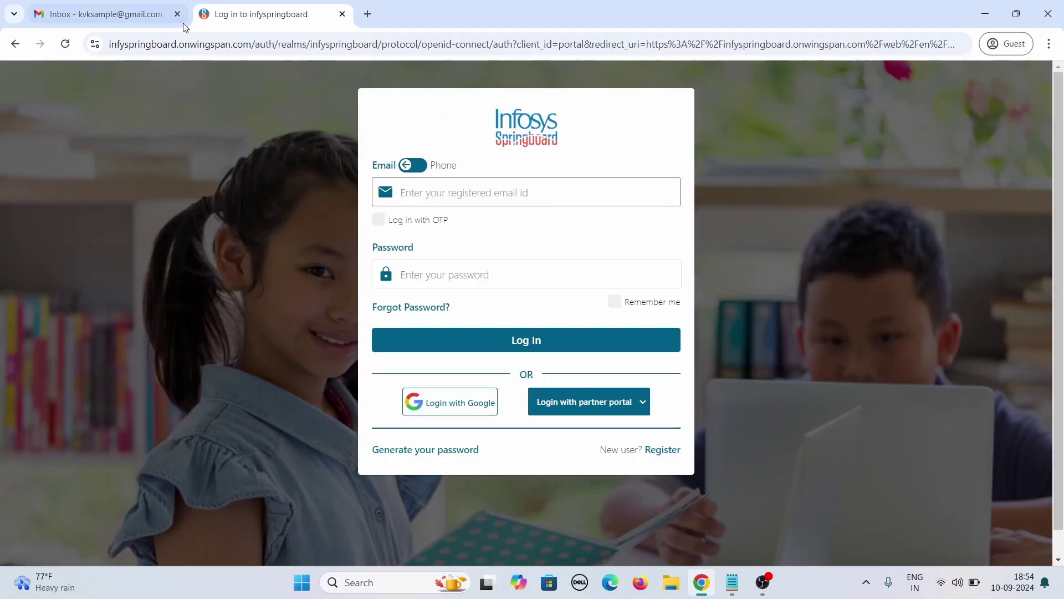
left_click(111, 14)
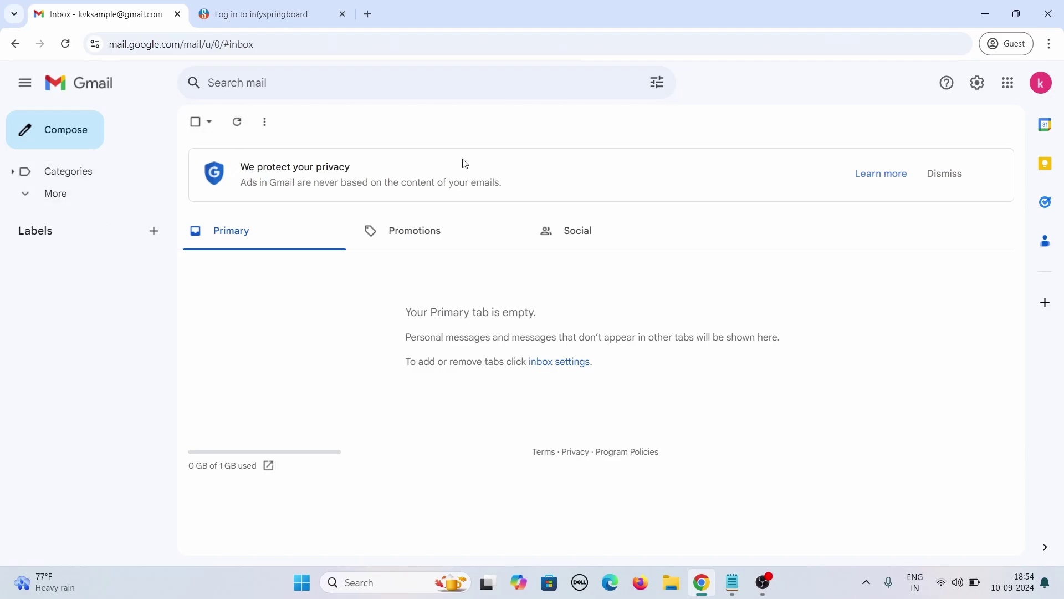
left_click(299, 22)
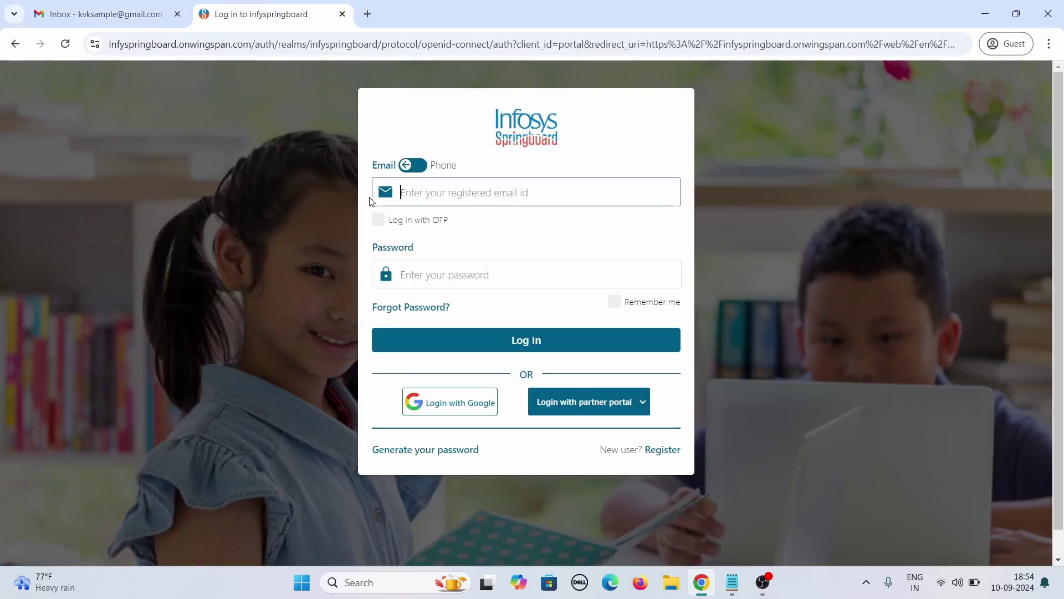
Log in with the registered email address and account password.
left_click(481, 191)
key("ctrl+v")
left_click(506, 279)
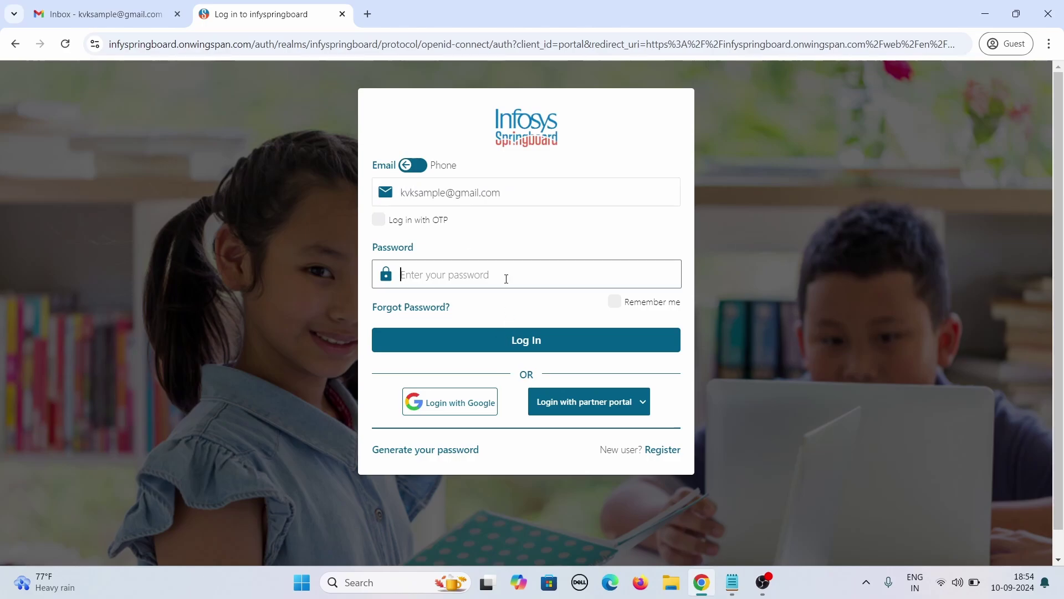
type("•")
left_click(562, 347)
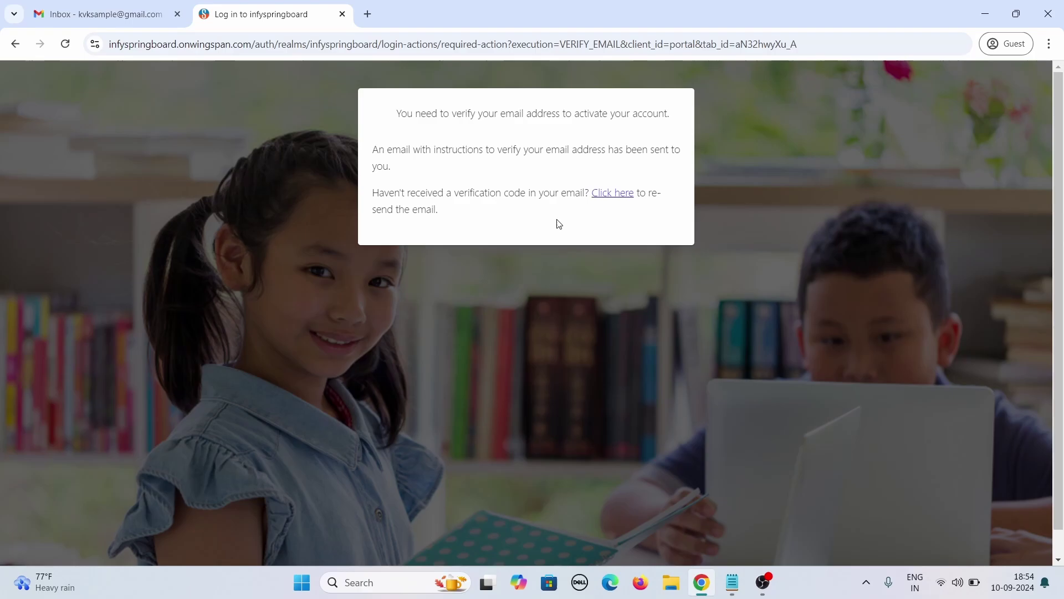
Refresh the Gmail inbox and open the Infosys Springboard 'Verify email' message.
left_click(111, 14)
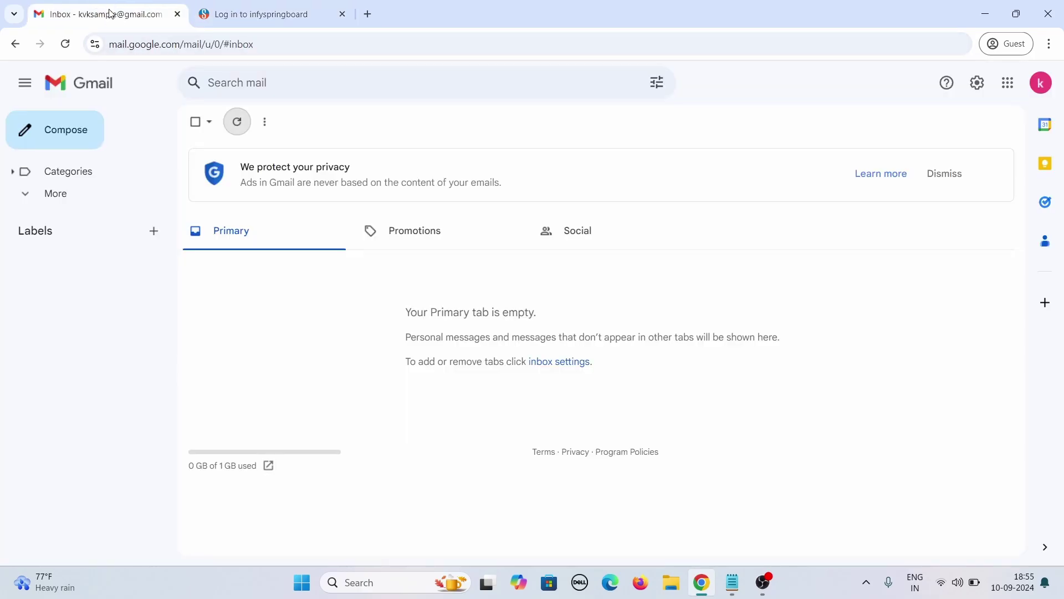
left_click(247, 132)
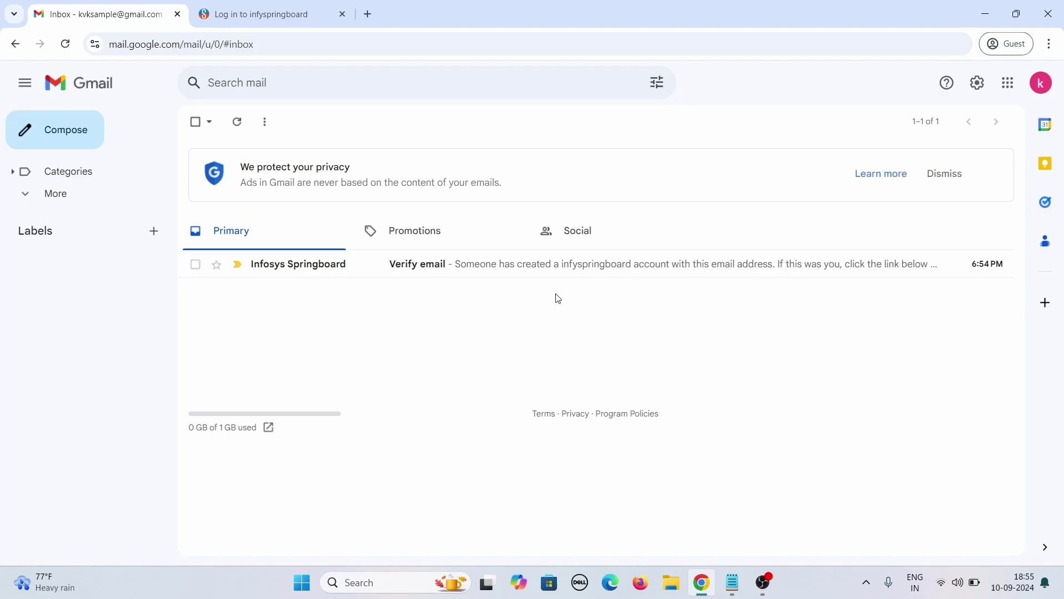
left_click(545, 264)
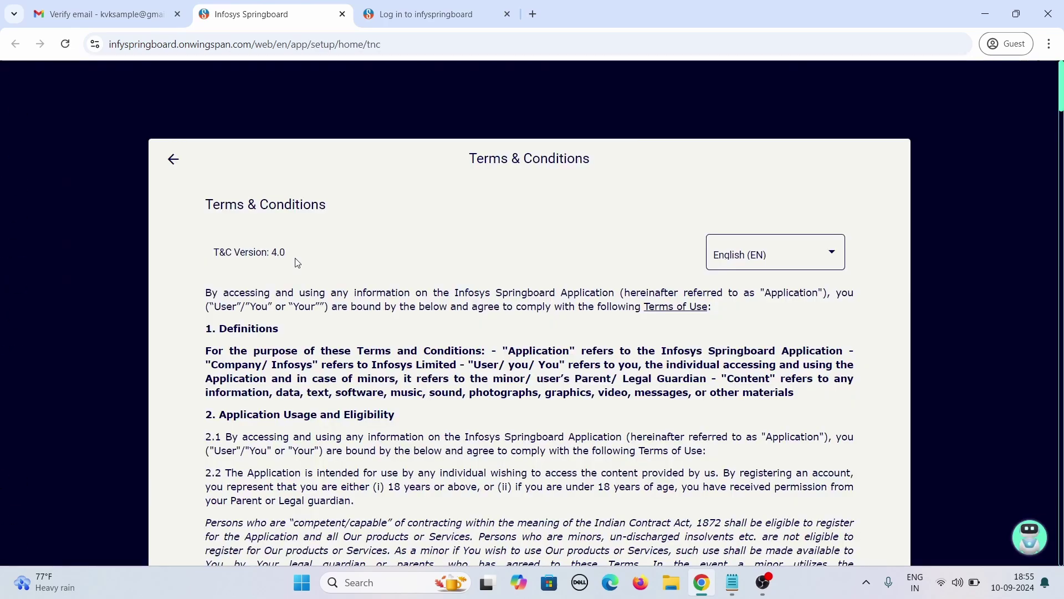
Scroll to the end of the Terms & Conditions and tick 'I agree to the Terms & Conditions and Data Privacy Notice'.
scroll(515, 296, "down", 20)
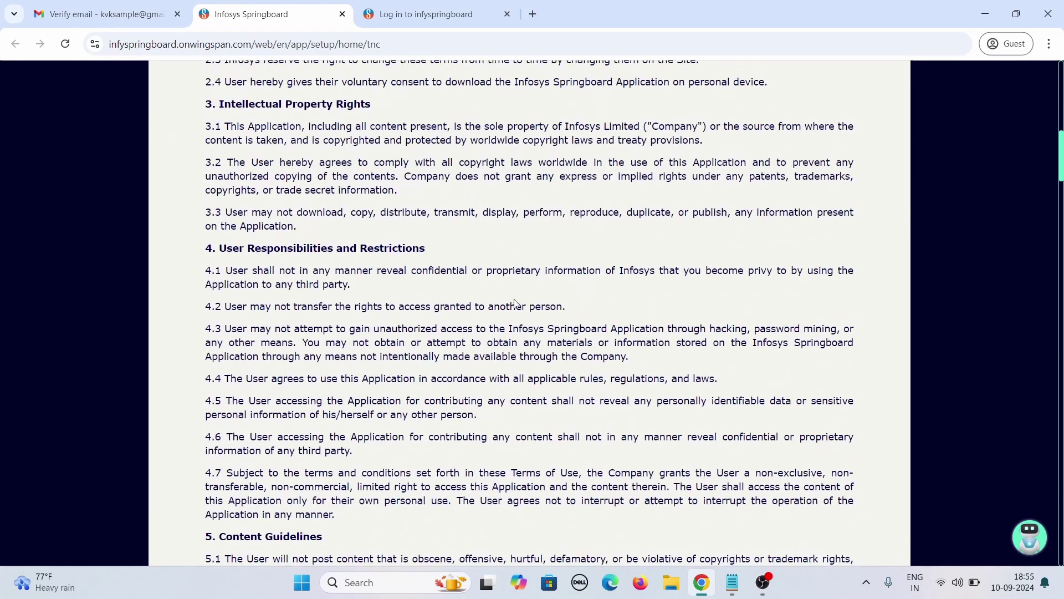
scroll(514, 300, "down", 20)
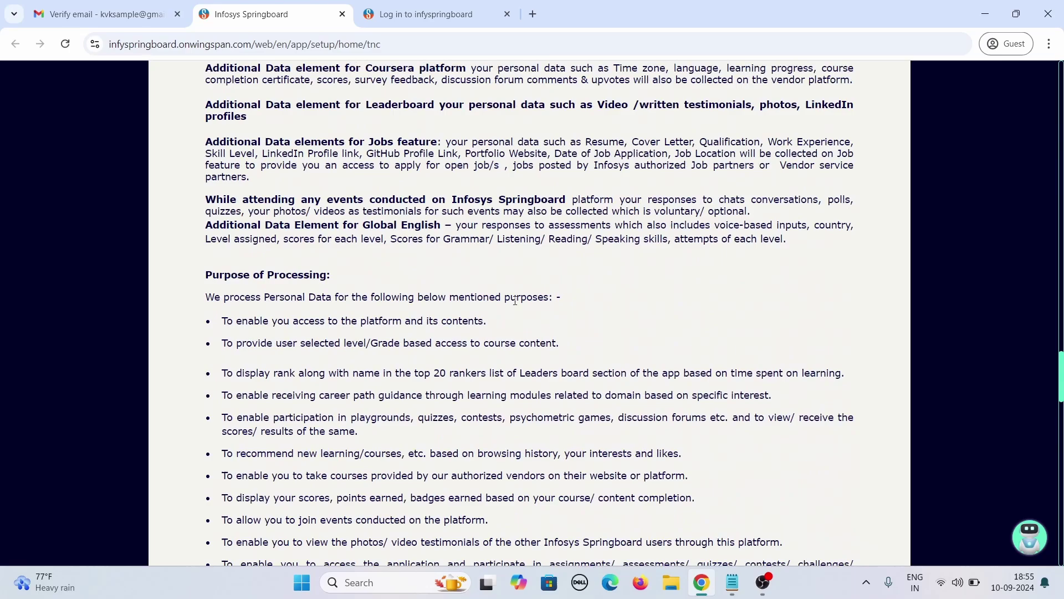
scroll(515, 300, "down", 6)
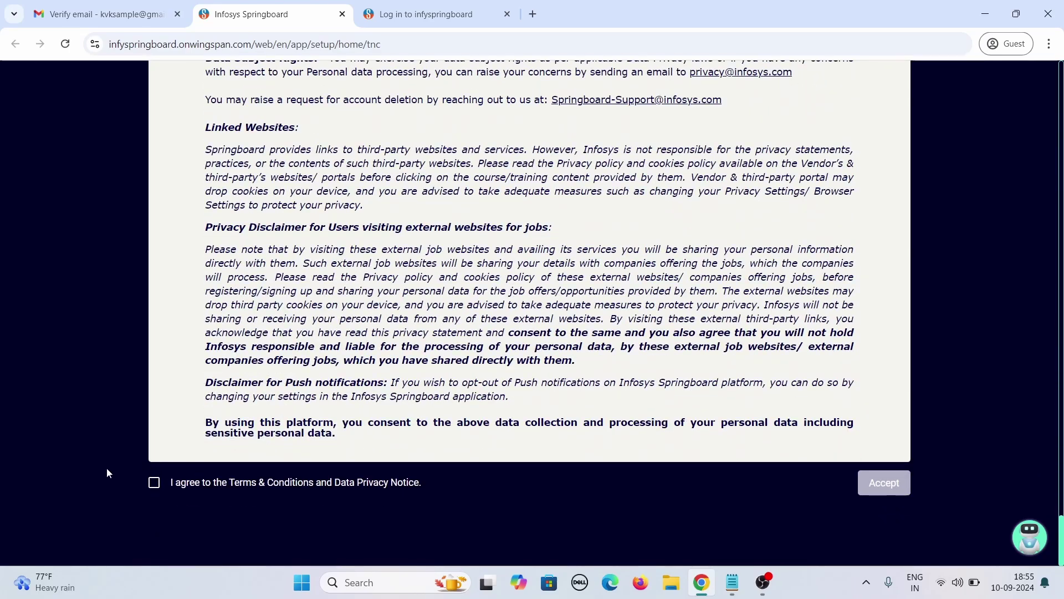
left_click(154, 482)
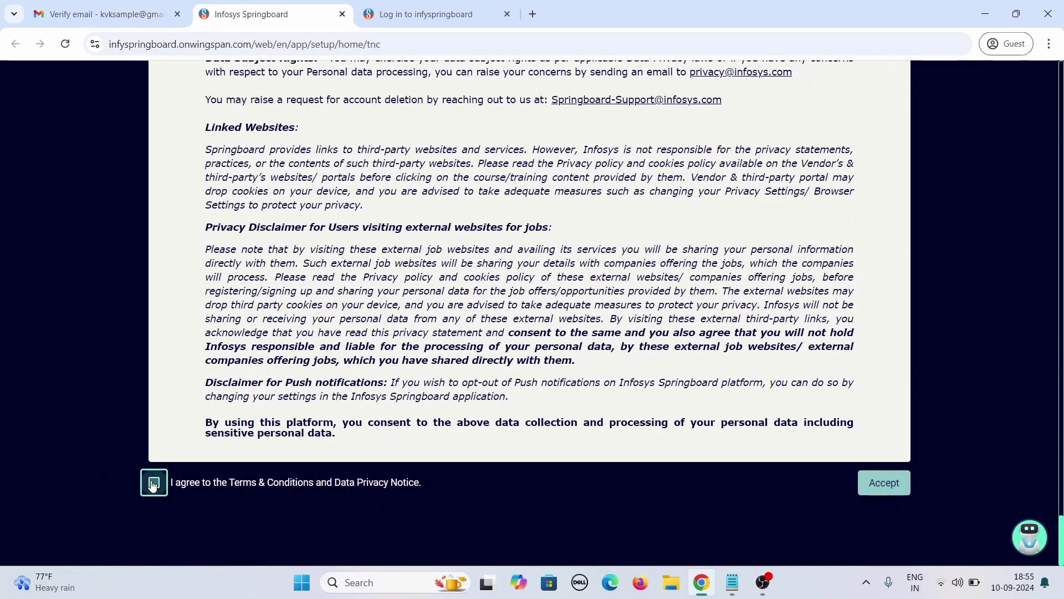
Accept the Terms & Conditions to continue to the Registration form.
left_click(886, 483)
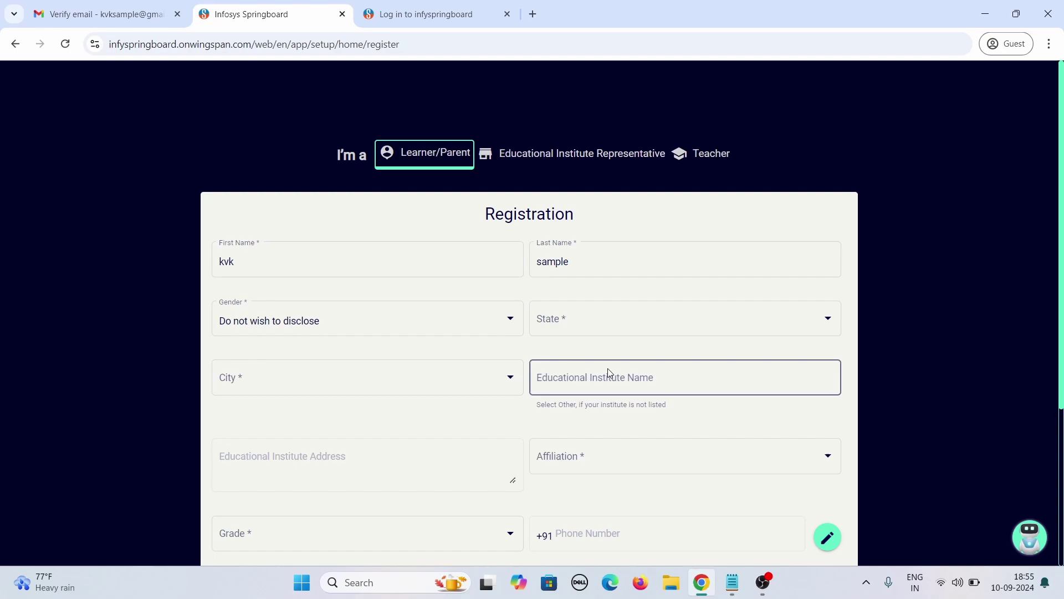
scroll(517, 372, "down", 2)
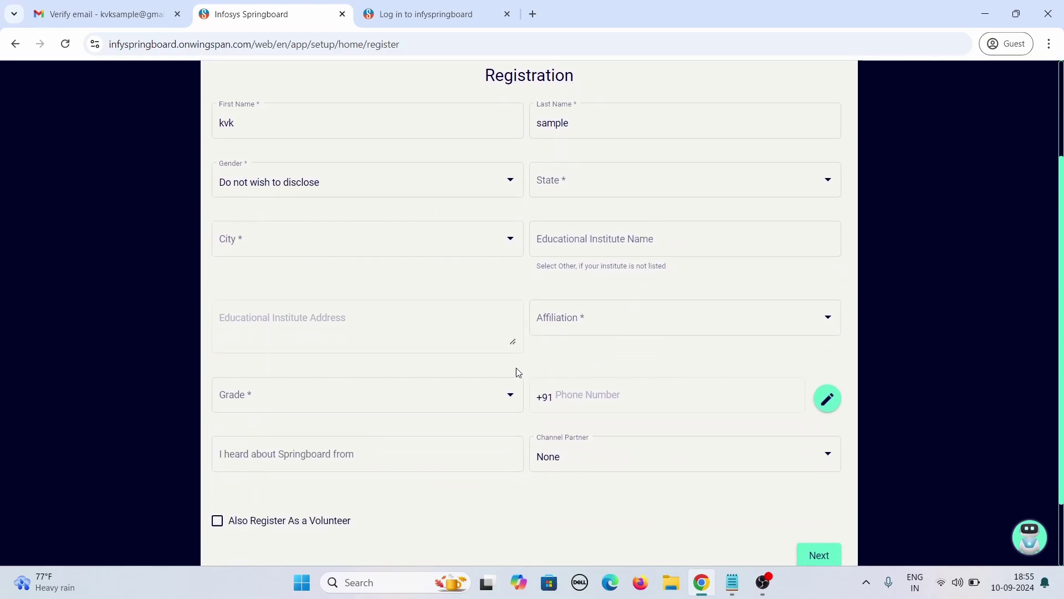
scroll(516, 369, "up", 1)
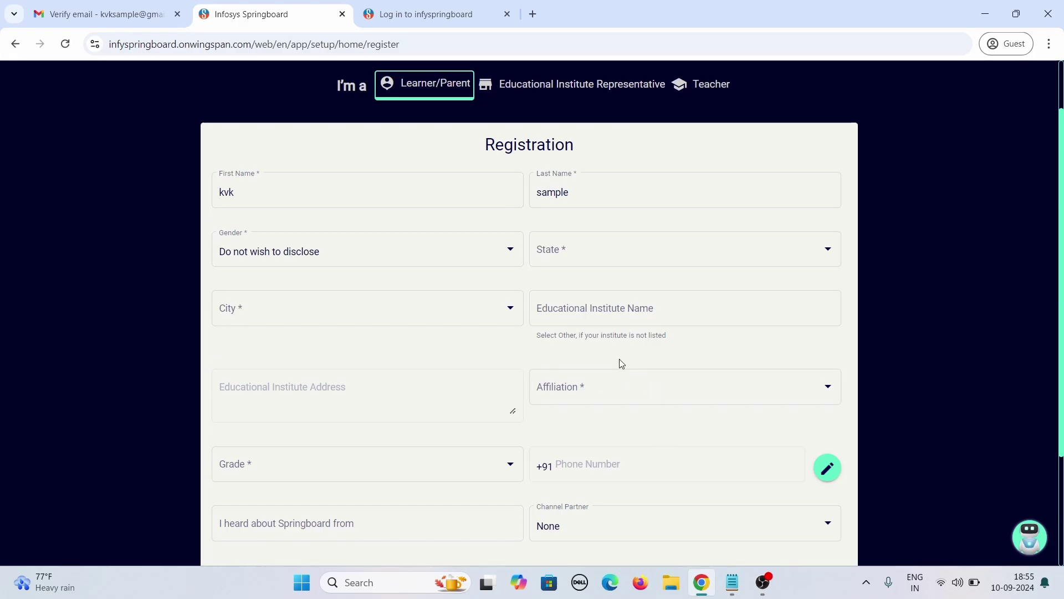
scroll(619, 364, "down", 2)
scroll(619, 366, "up", 2)
Copy the college name from the Notepad notes and paste it into Educational Institute Name.
left_click(732, 582)
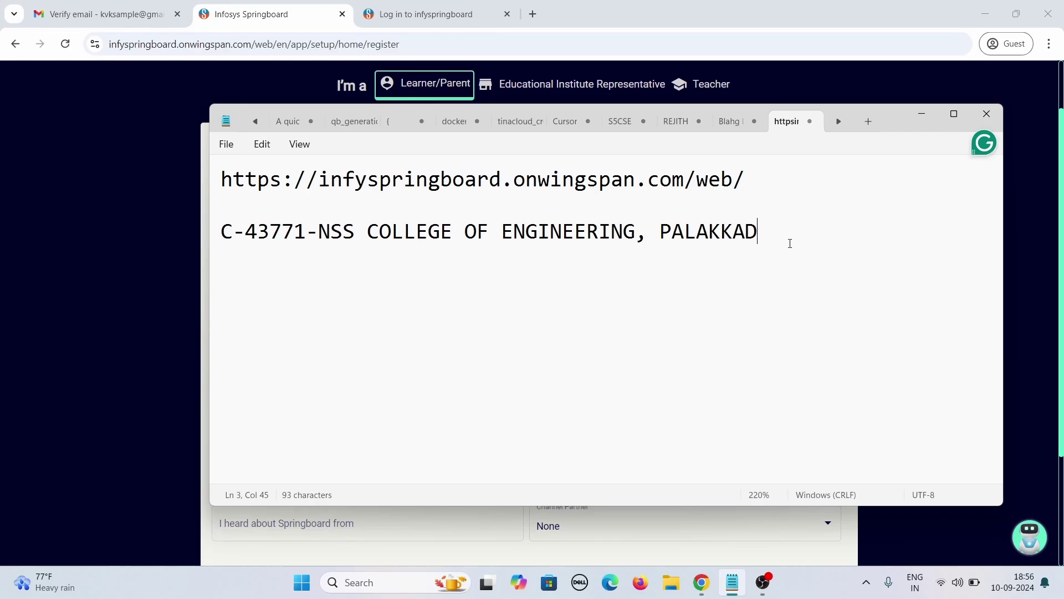
left_click_drag(791, 243, 220, 231)
right_click(367, 231)
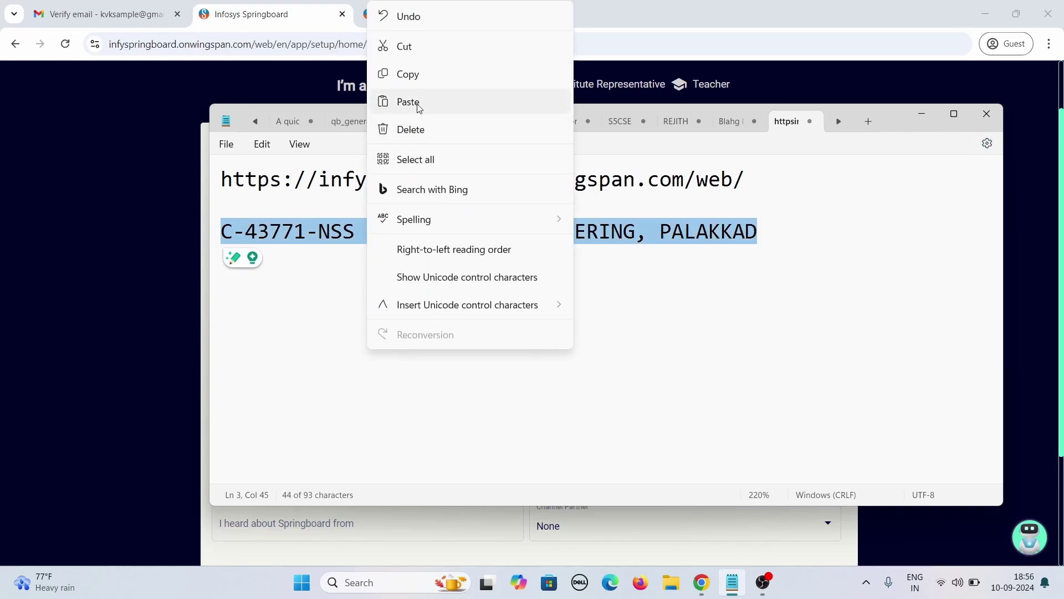
left_click(460, 83)
left_click(915, 115)
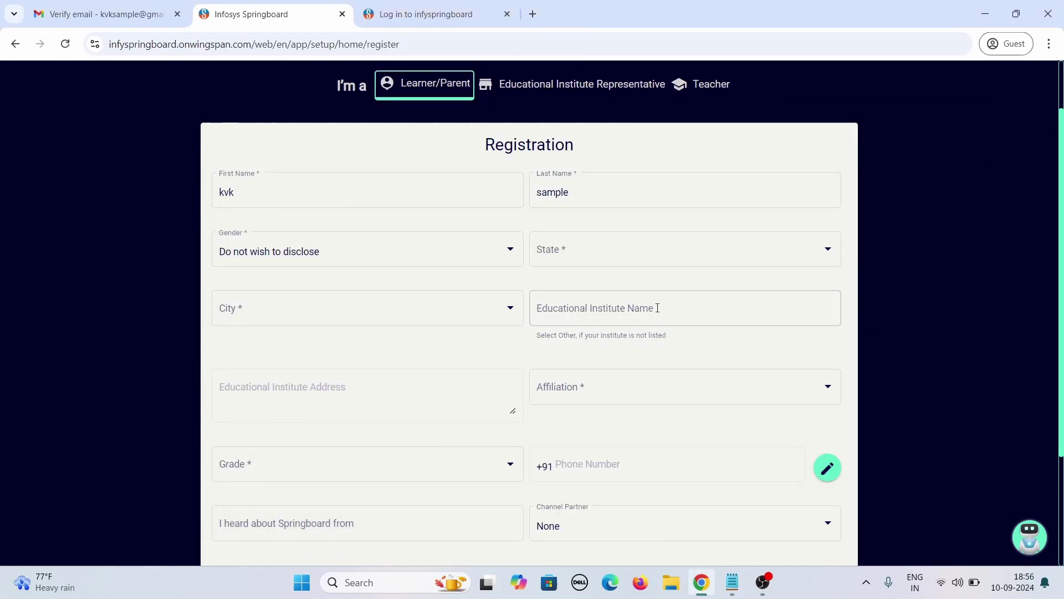
left_click(660, 308)
key("ctrl+v")
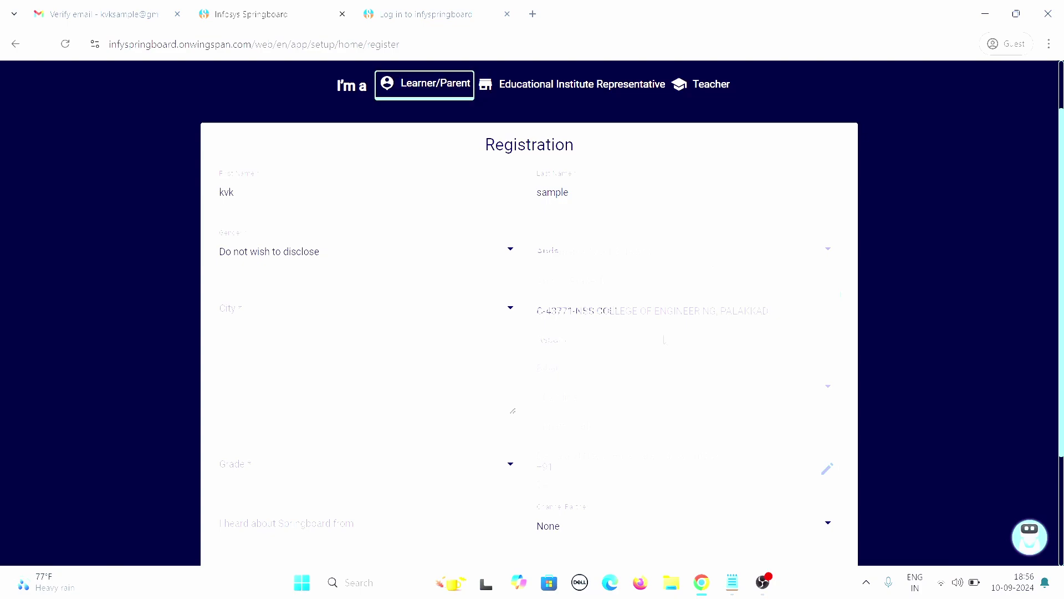
Set the State to Kerala and the City to Palakkad.
left_click(709, 261)
type("ke")
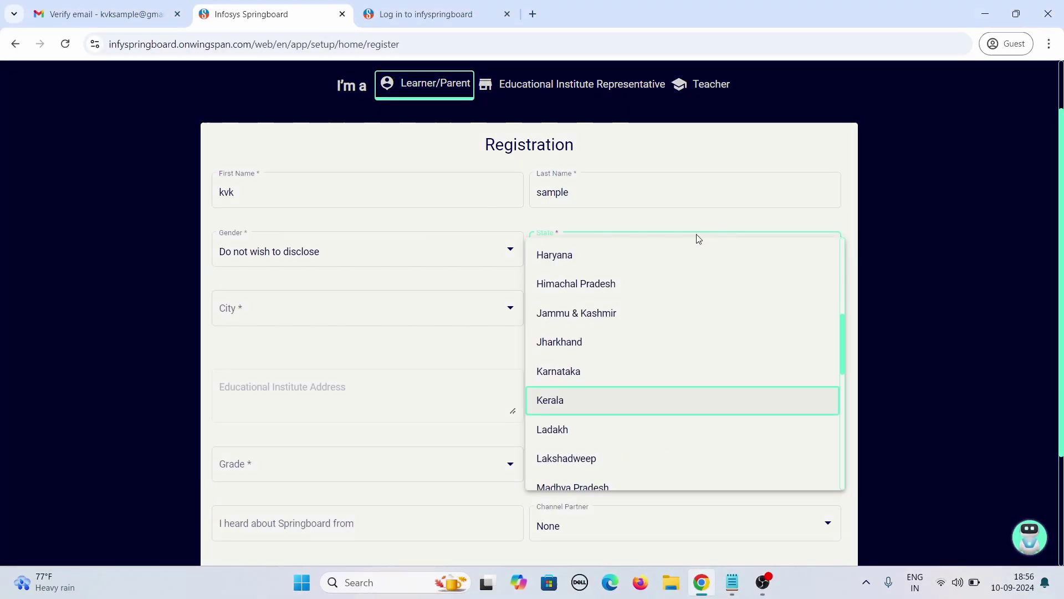
left_click(637, 403)
left_click(283, 314)
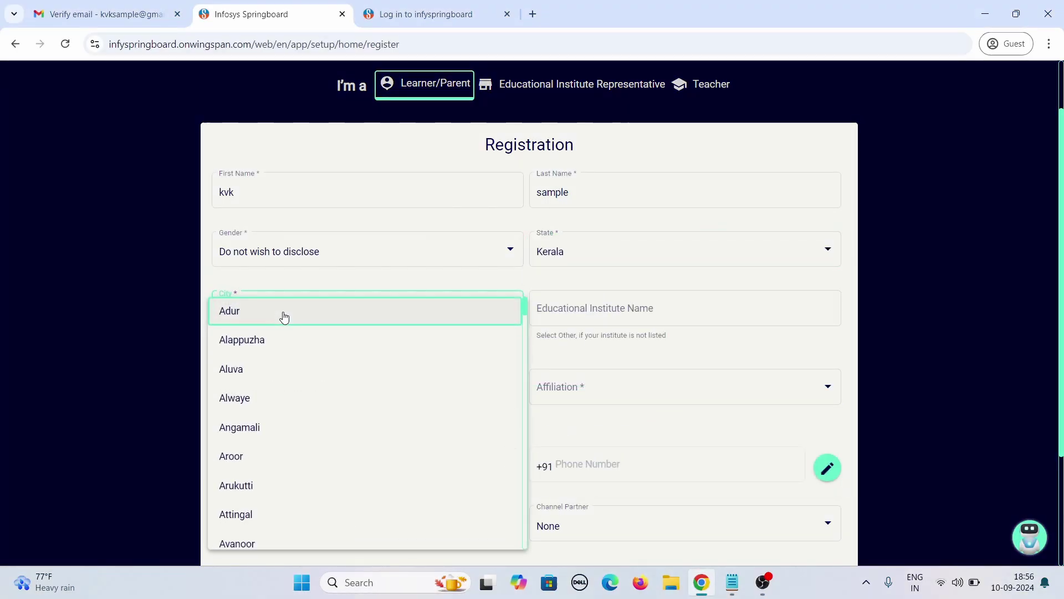
type("p")
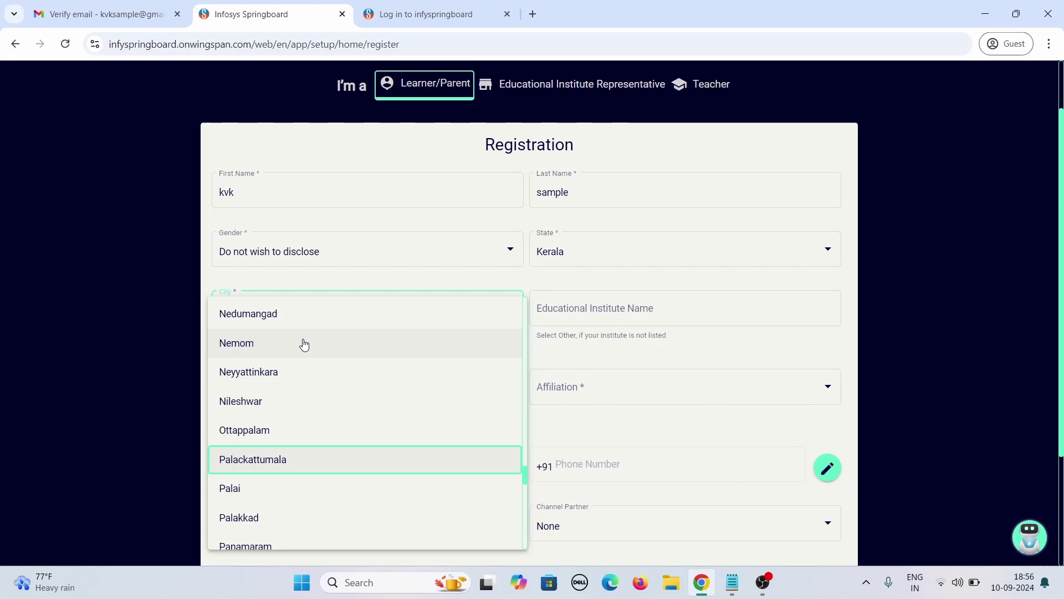
left_click(295, 515)
left_click(616, 319)
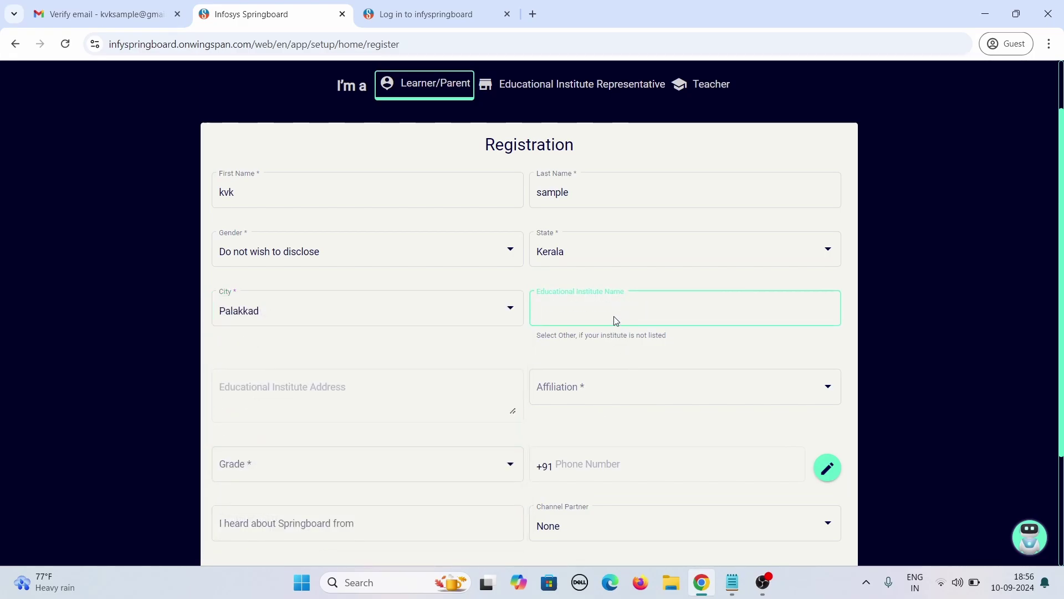
Paste the college code C-43771 and pick 'C-43771-NSS COLLEGE OF ENGINEERING, PALAKKAD' as the institute.
left_click(732, 581)
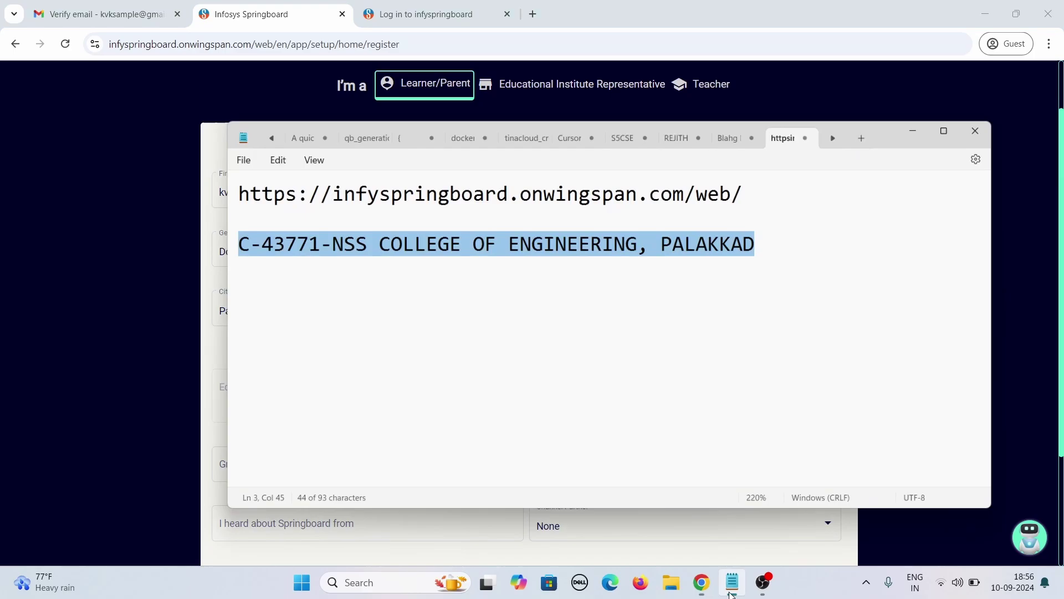
left_click(394, 290)
left_click_drag(304, 232, 220, 234)
left_click(934, 121)
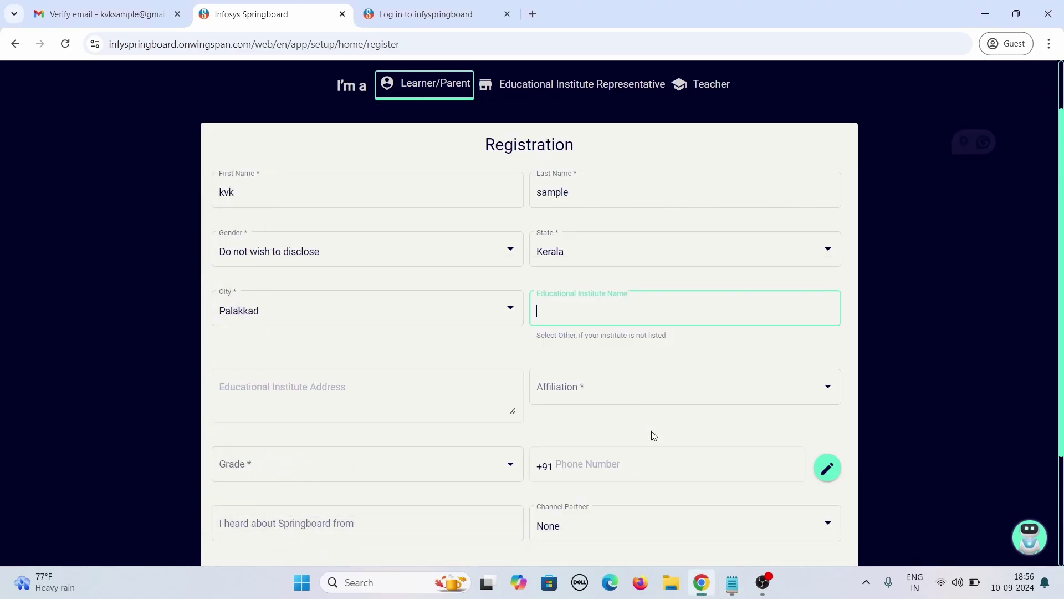
key("ctrl+v")
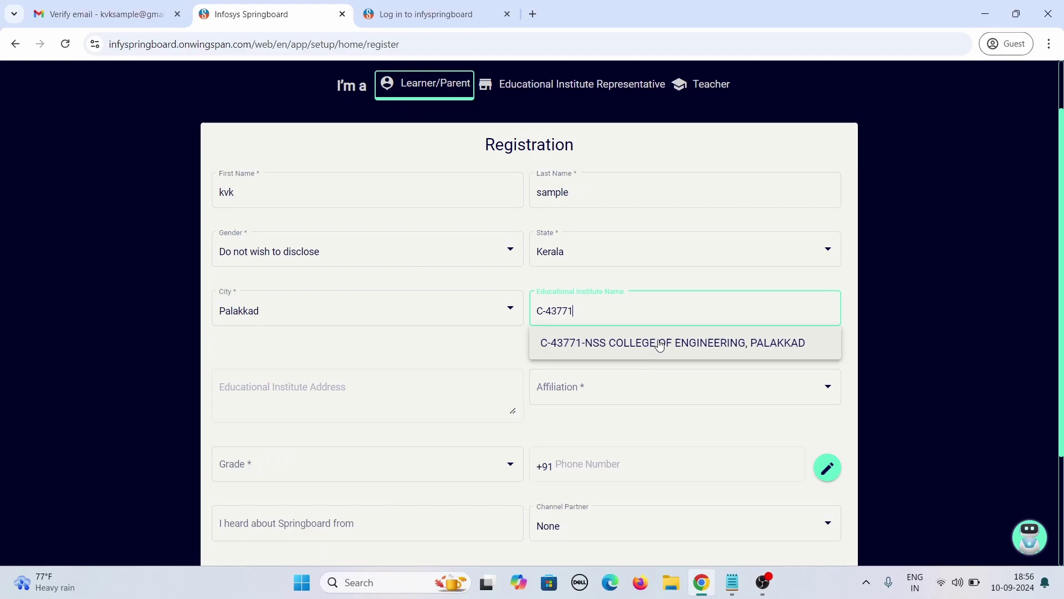
left_click(670, 352)
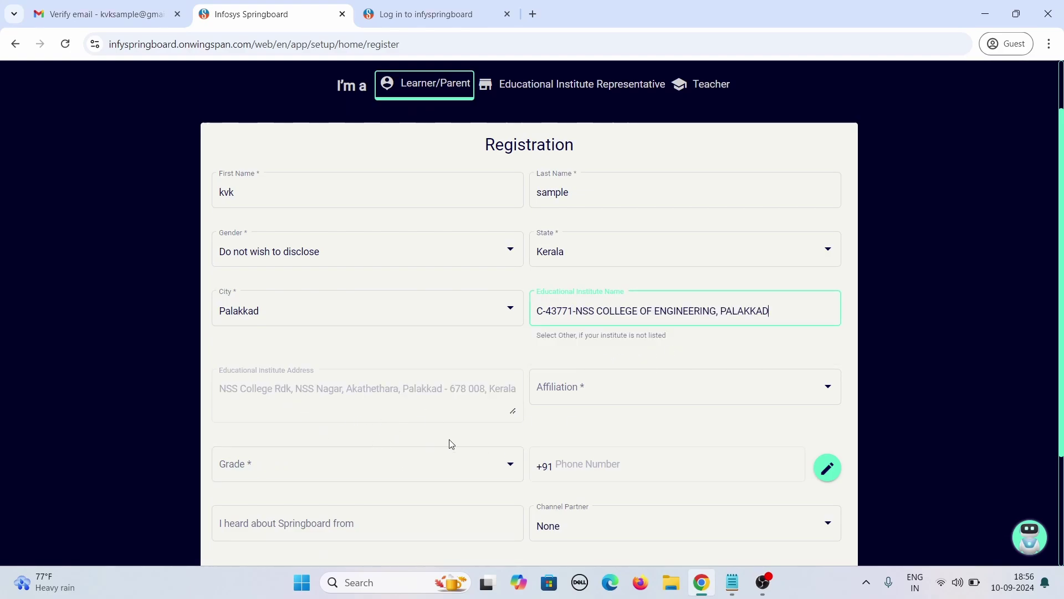
Set Affiliation to Other and Grade to Graduate.
left_click(701, 396)
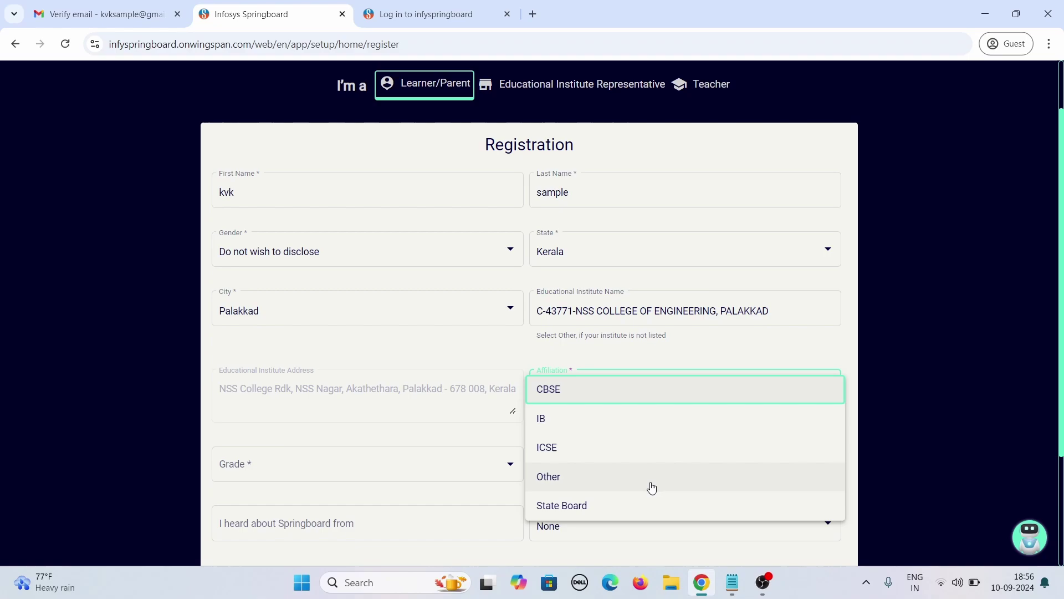
scroll(638, 454, "down", 1)
left_click(632, 409)
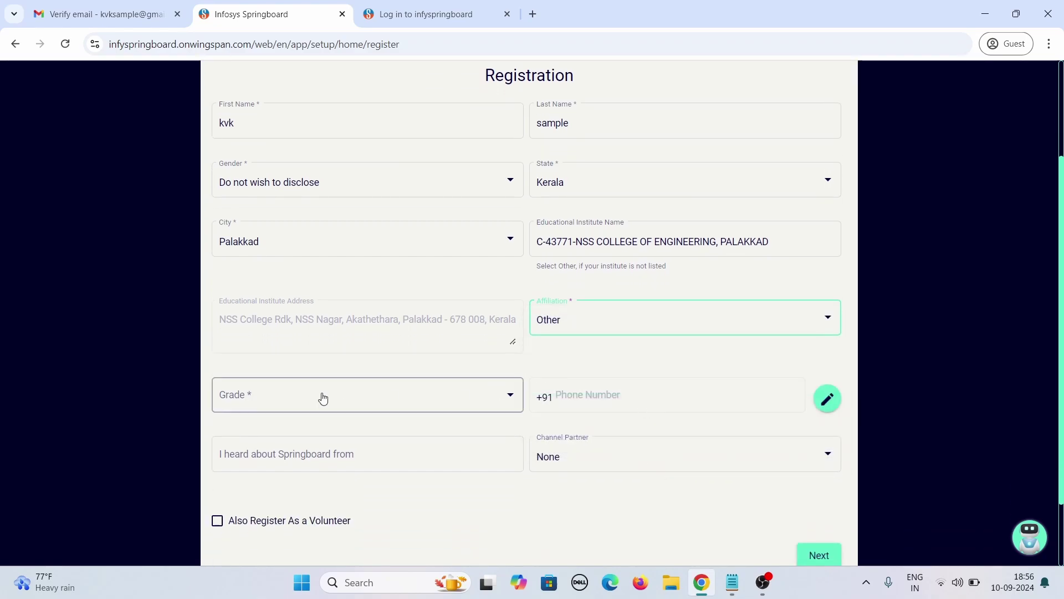
left_click(325, 399)
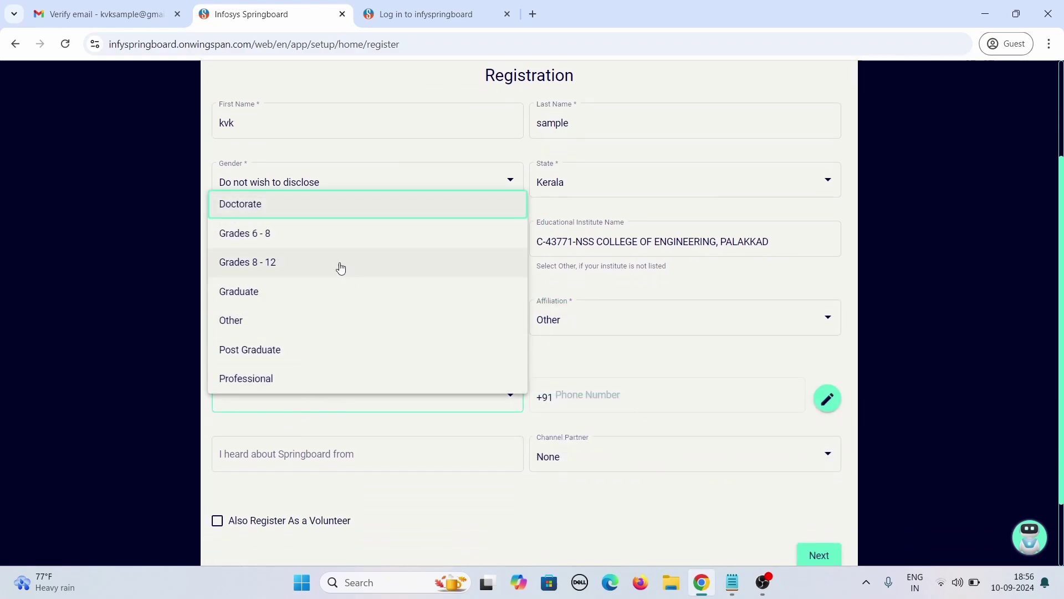
left_click(269, 290)
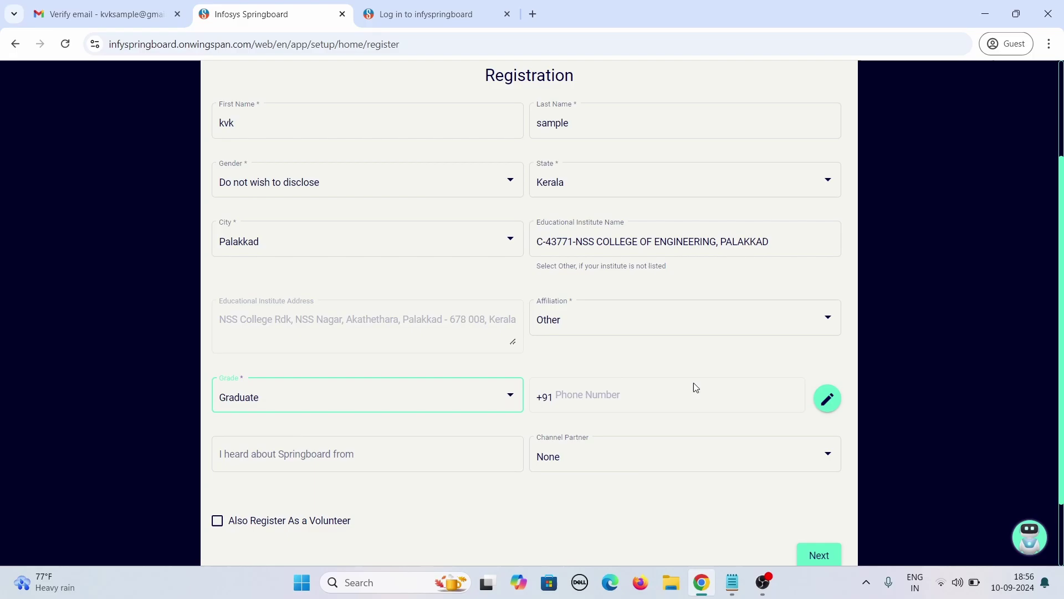
scroll(366, 461, "down", 2)
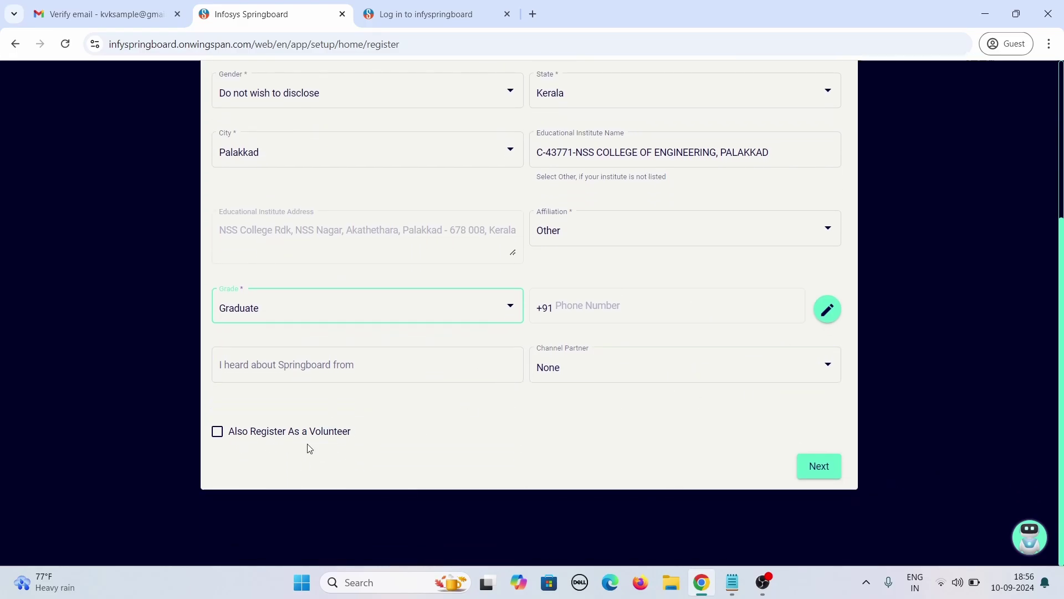
scroll(682, 450, "up", 4)
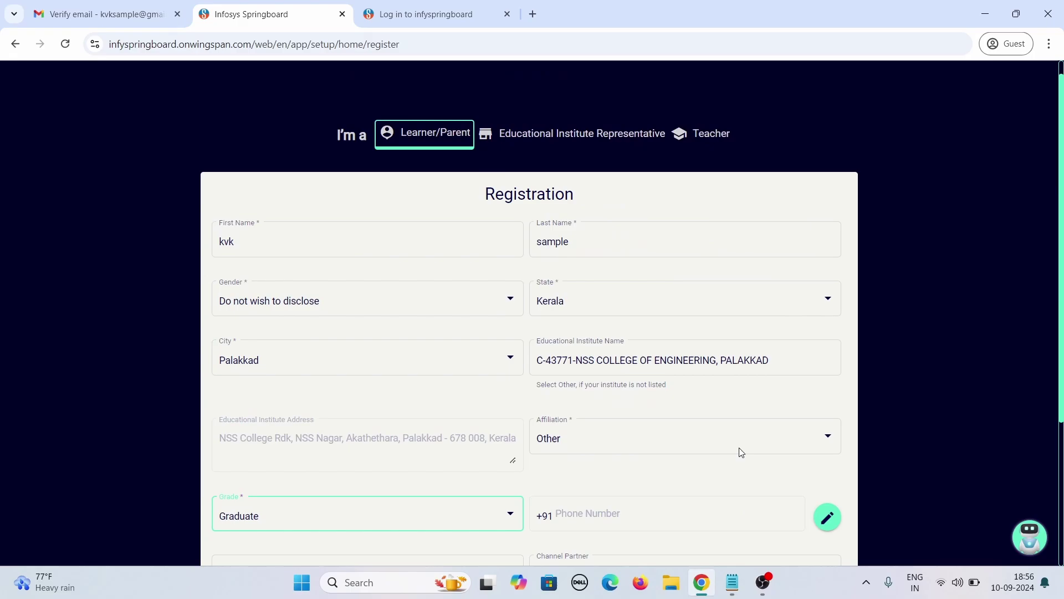
scroll(555, 443, "down", 4)
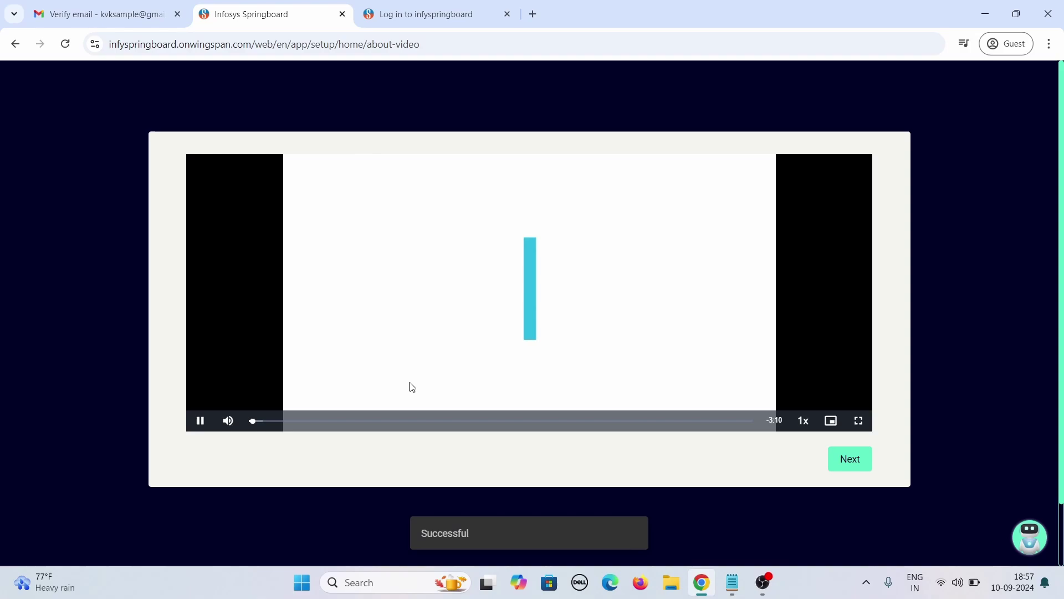
Seek ahead in the introductory video, pause it, and continue to the 'What are your interests?' page.
left_click(369, 423)
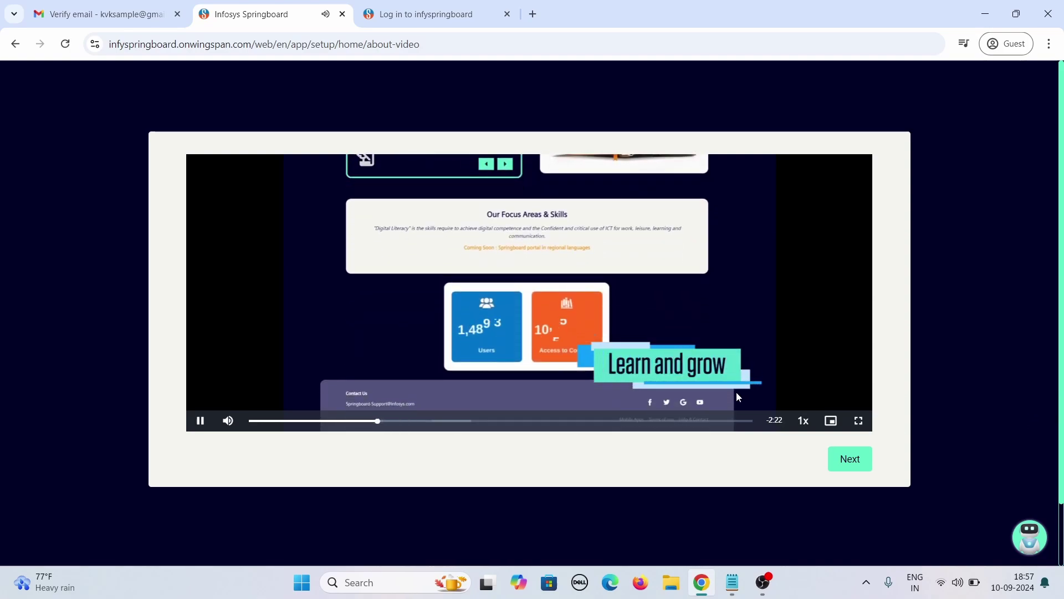
left_click(620, 309)
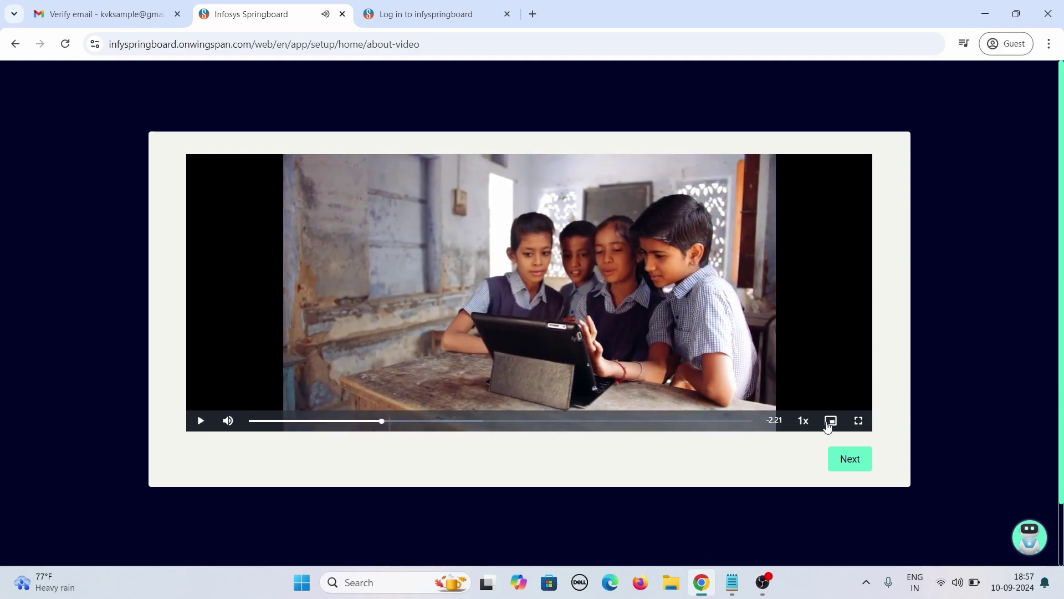
left_click(853, 451)
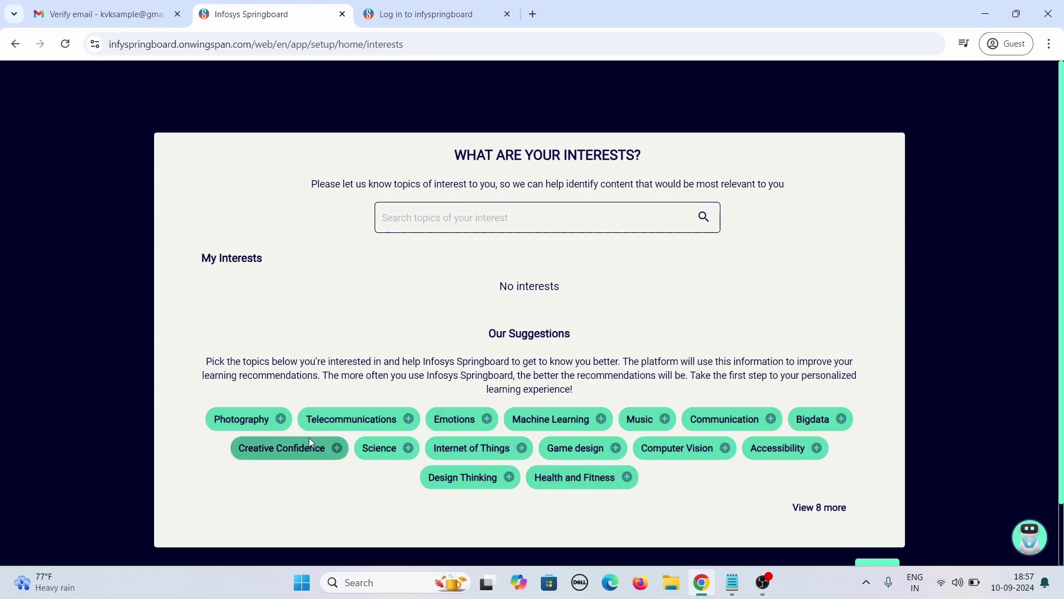
Add six interests: Creative Confidence, Game design, Machine Learning, Bigdata, Health and Fitness, Personality development.
left_click(337, 448)
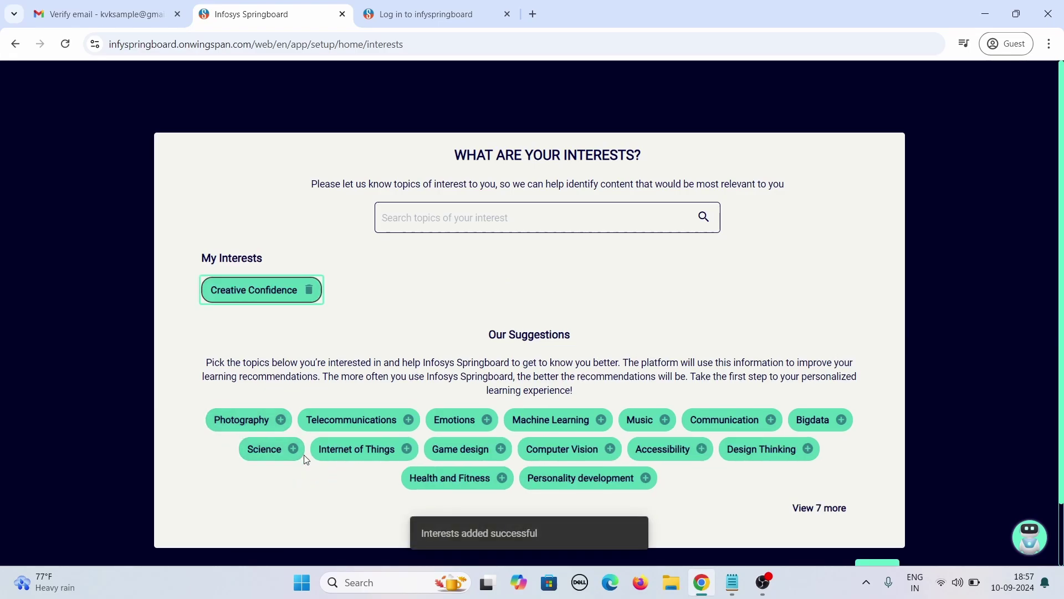
left_click(489, 457)
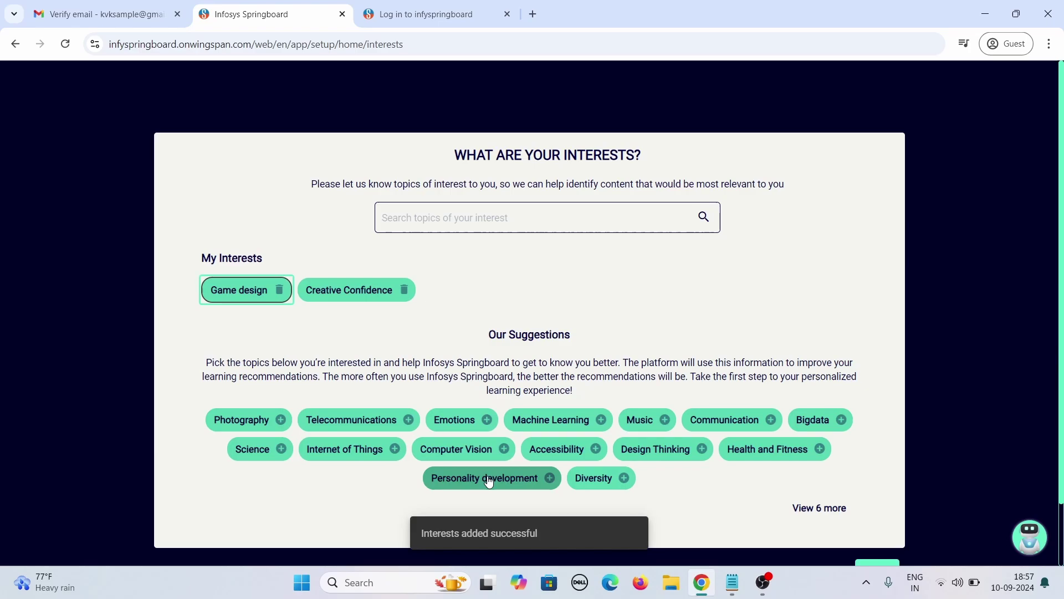
left_click(560, 426)
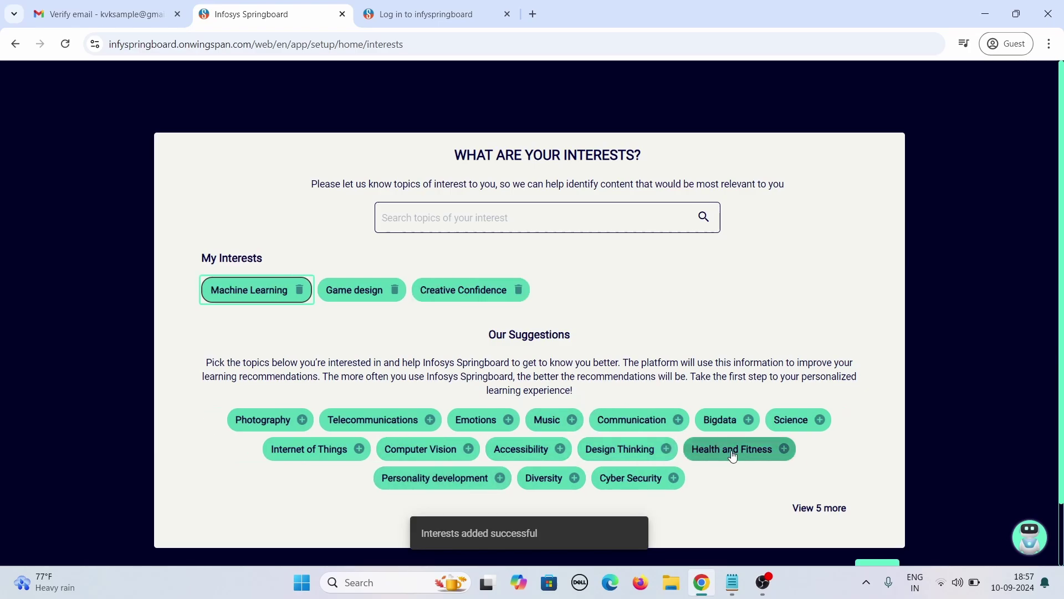
left_click(736, 426)
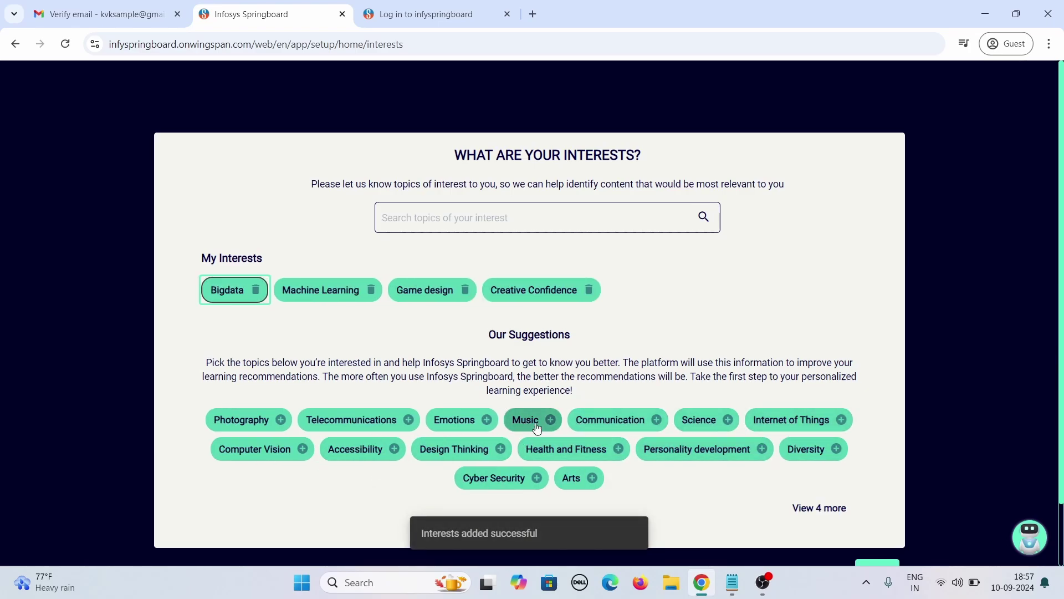
left_click(582, 458)
left_click(546, 454)
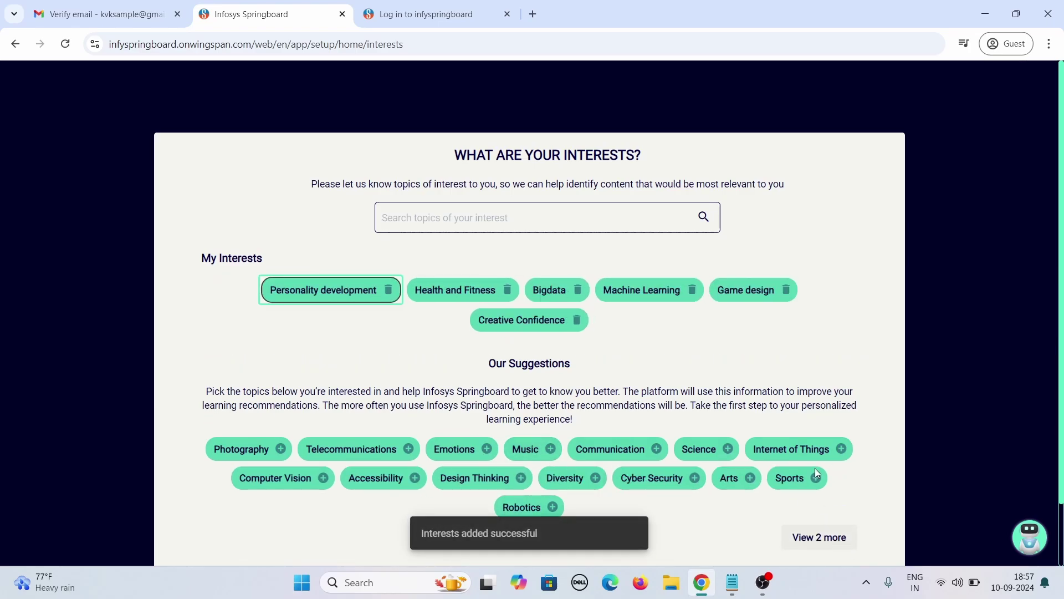
scroll(798, 410, "down", 2)
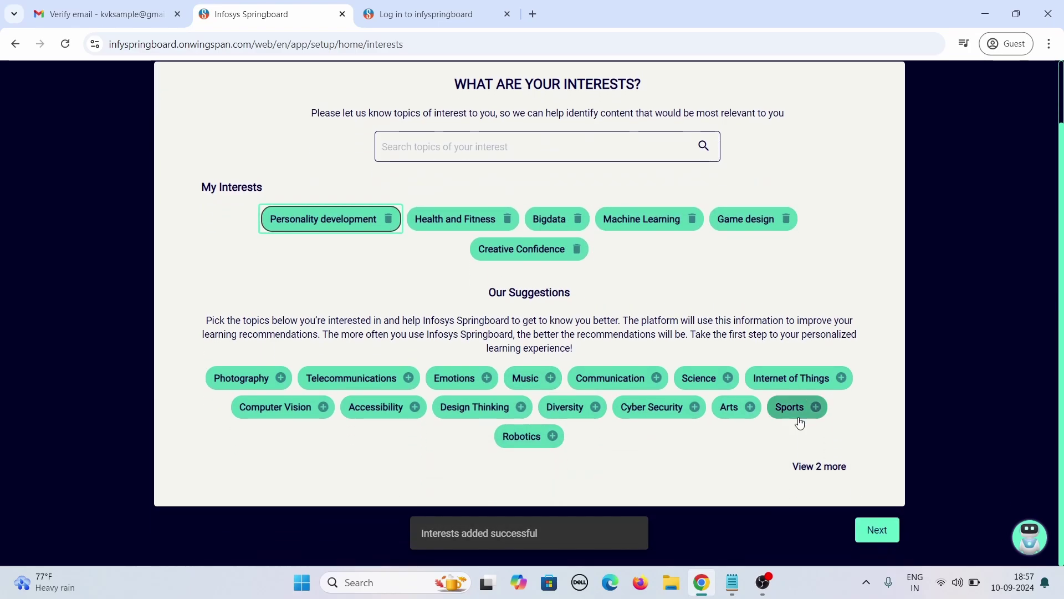
Save the chosen interests and move to General settings: English, 14px font, 12 hr time, Onsen Blue Theme.
left_click(884, 530)
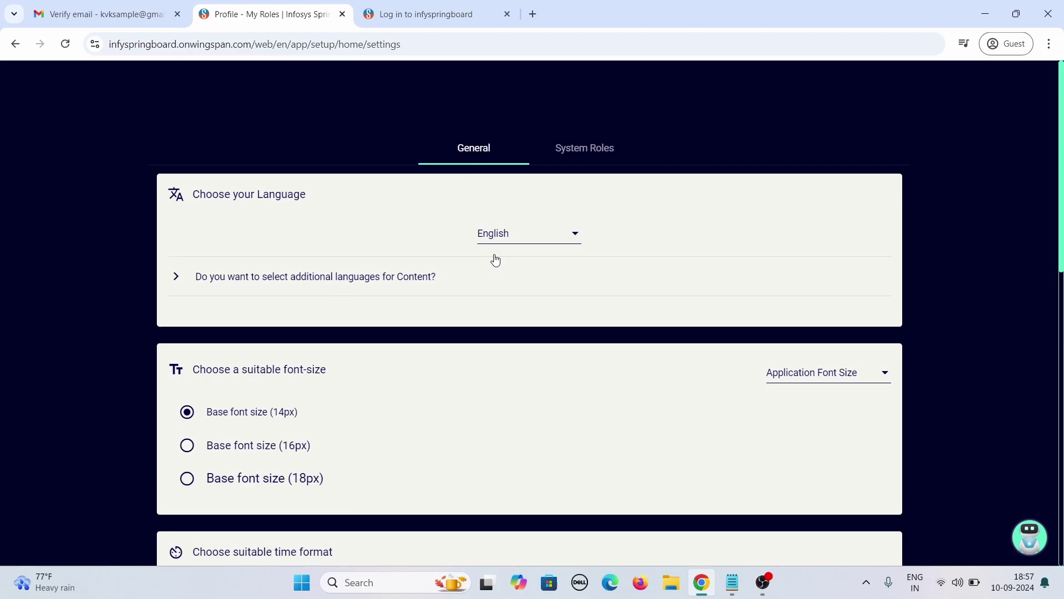
scroll(371, 330, "down", 2)
scroll(373, 333, "down", 10)
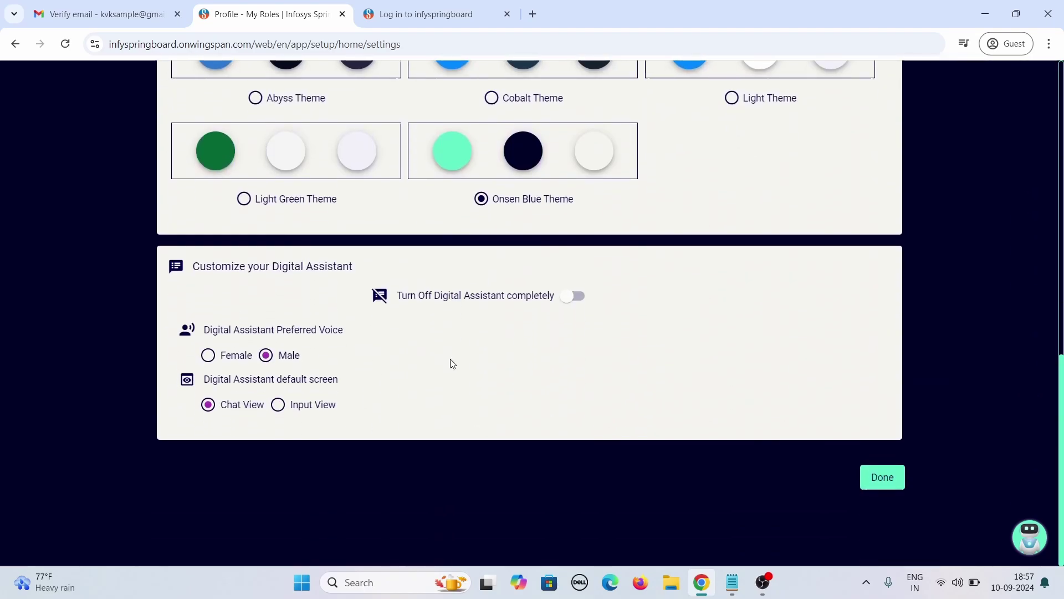
Confirm the settings with Done and open My Dashboard from the profile avatar.
left_click(882, 481)
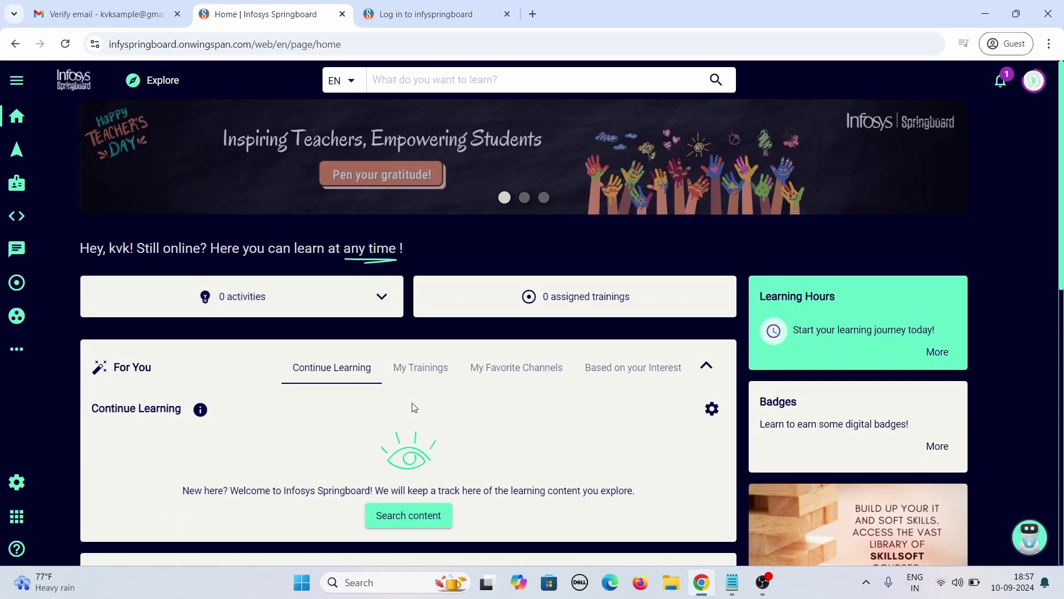
scroll(412, 408, "down", 1)
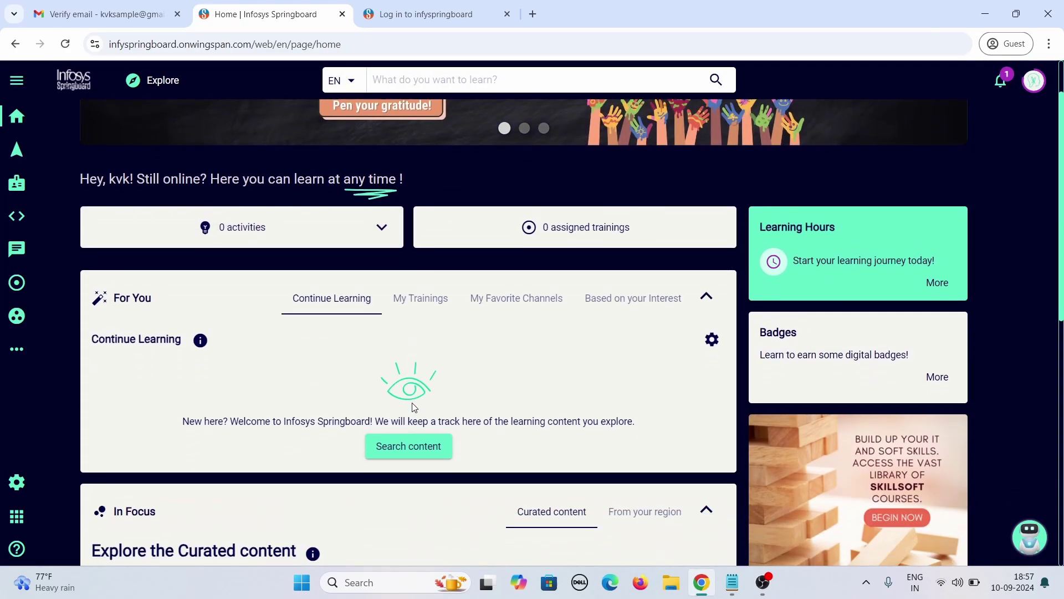
scroll(409, 408, "up", 1)
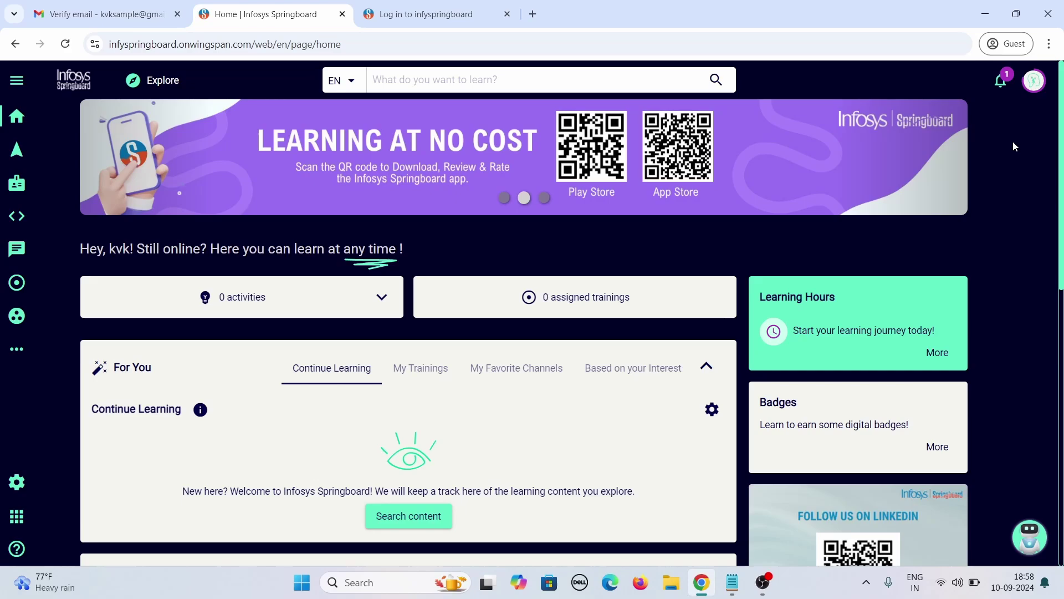
left_click(1034, 82)
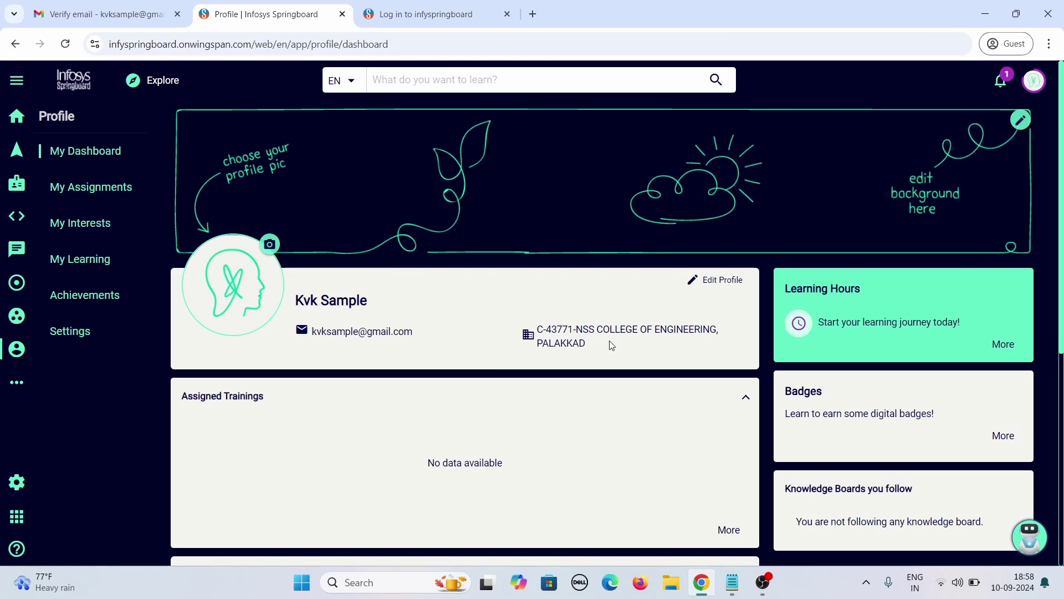
scroll(610, 355, "down", 4)
scroll(610, 368, "up", 2)
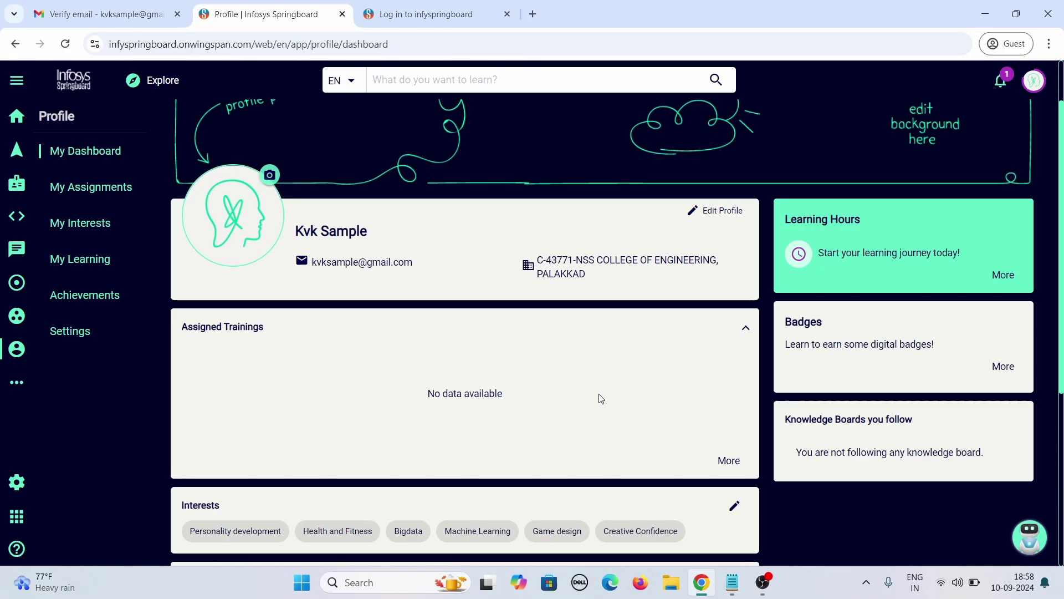
scroll(548, 372, "up", 1)
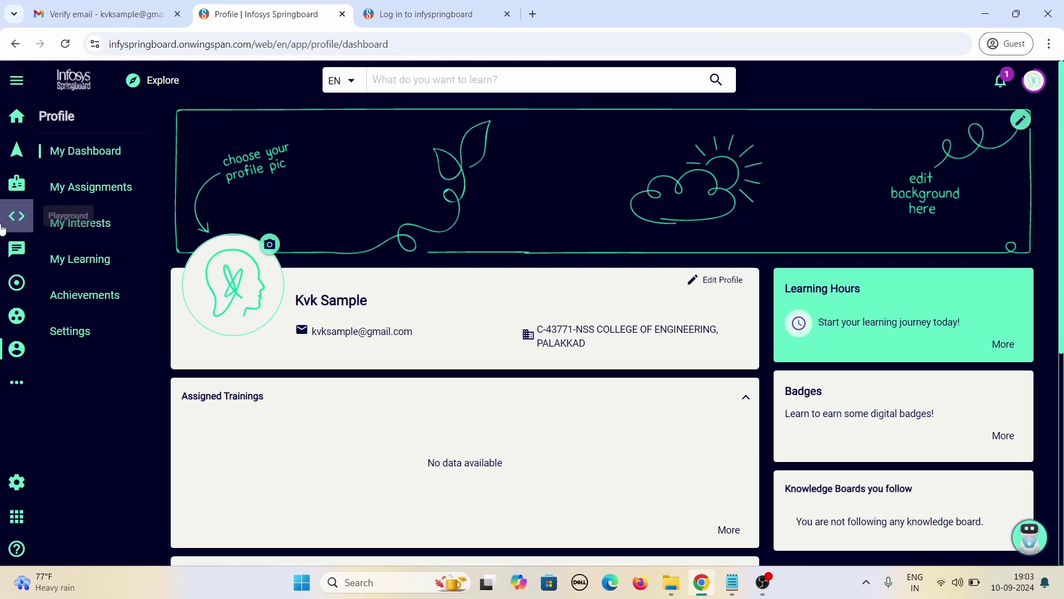
left_click(525, 77)
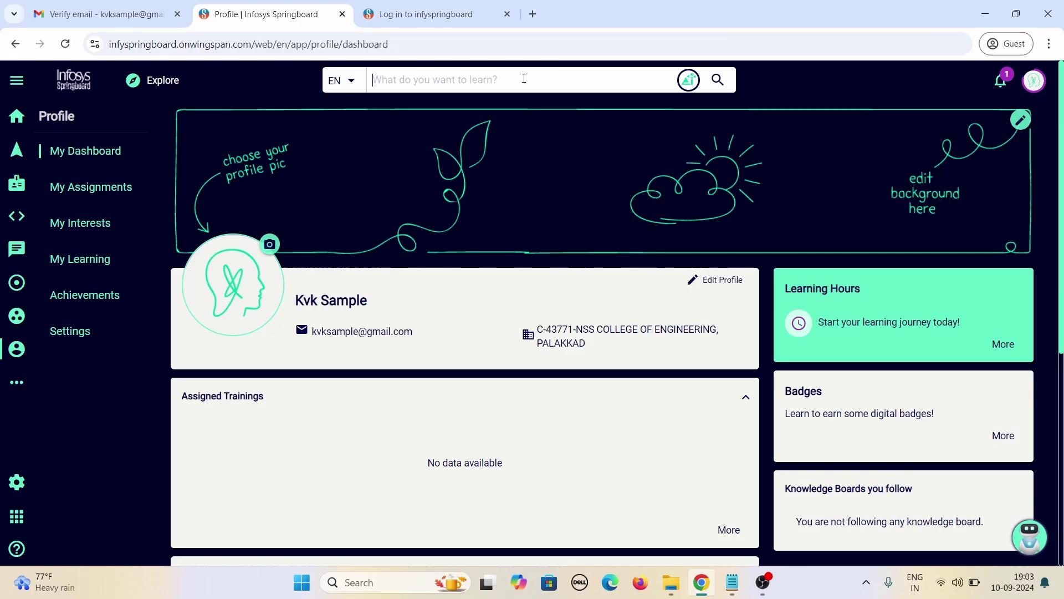
Search for 'public speaking' and browse the 8 matching course results.
type("public speaking")
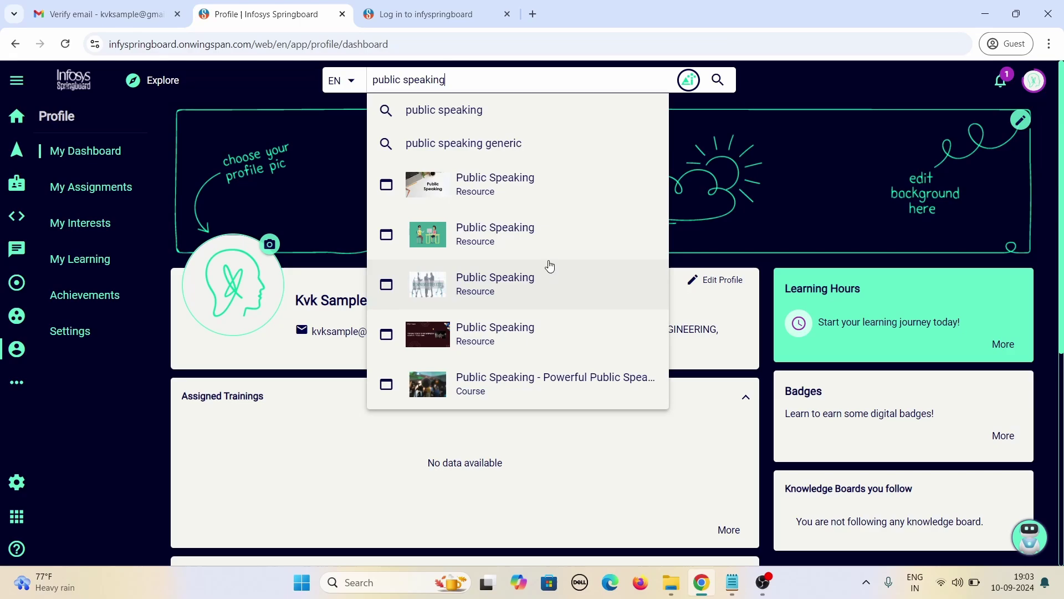
left_click(523, 111)
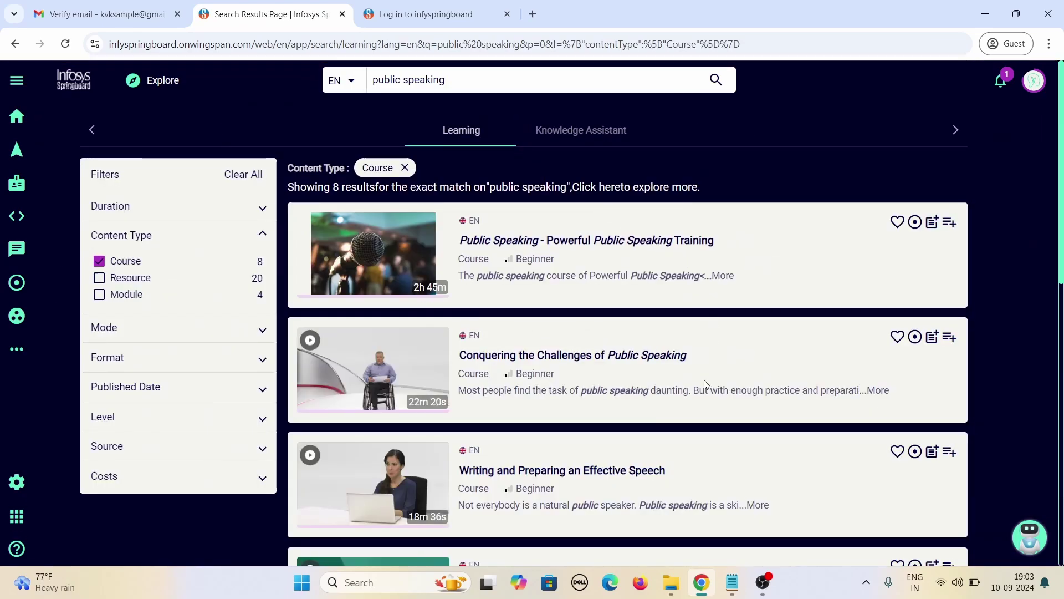
scroll(706, 385, "down", 1)
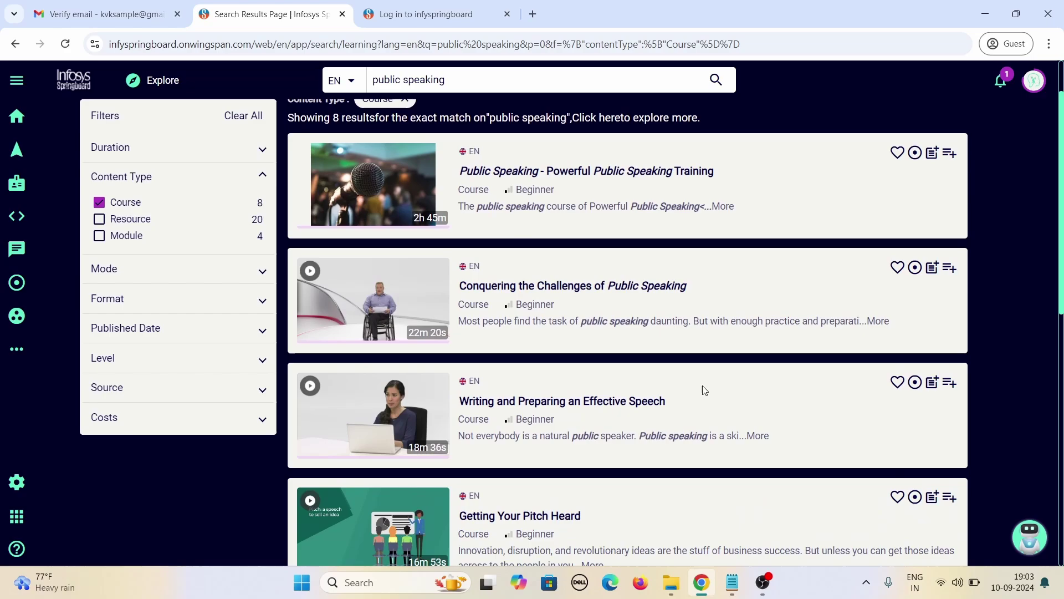
scroll(702, 392, "down", 1)
scroll(702, 391, "up", 2)
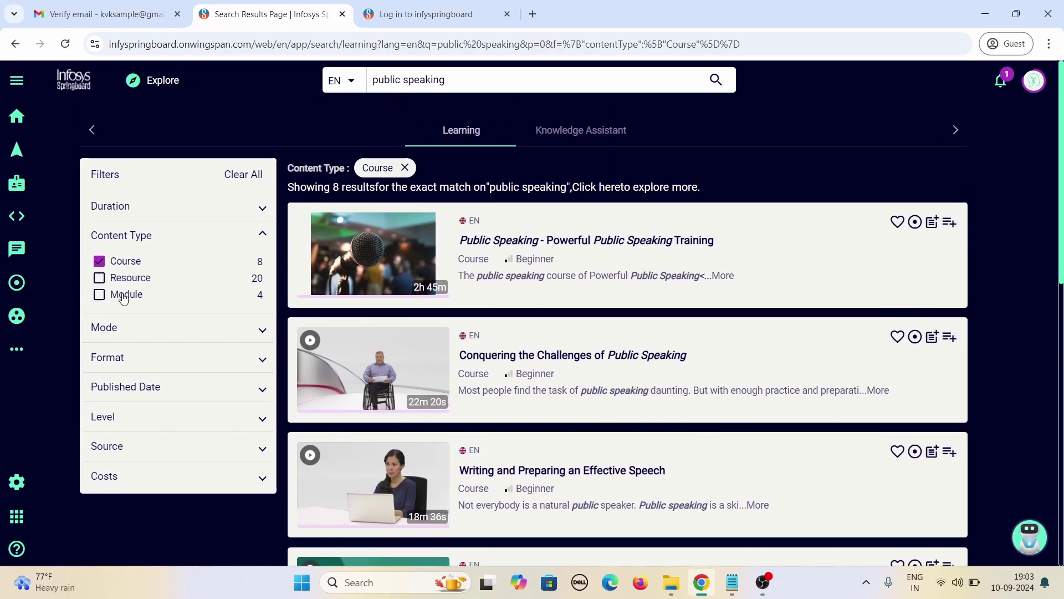
scroll(435, 377, "down", 6)
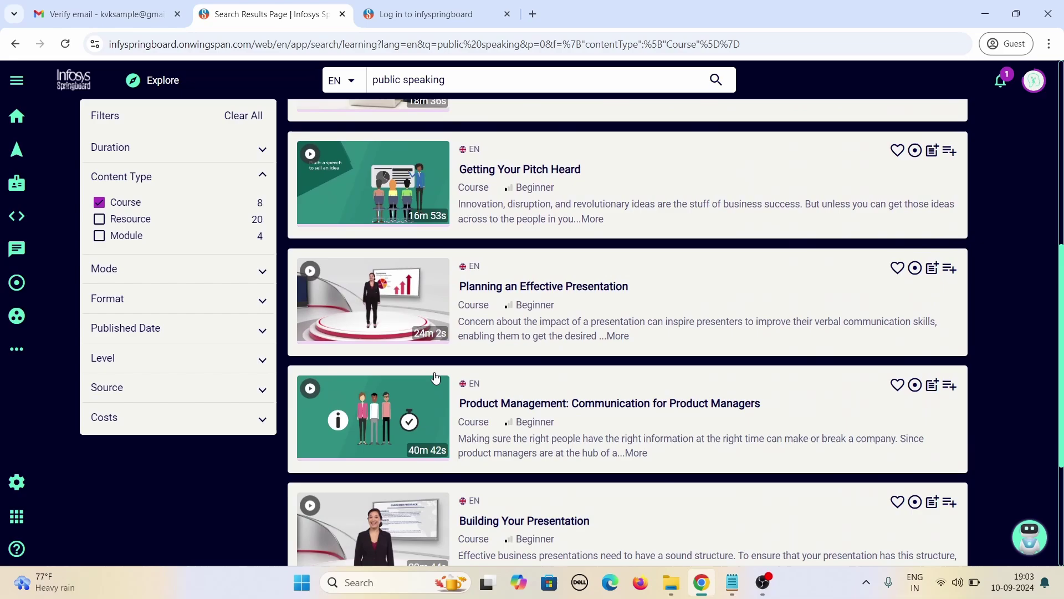
scroll(435, 378, "down", 3)
scroll(543, 328, "up", 10)
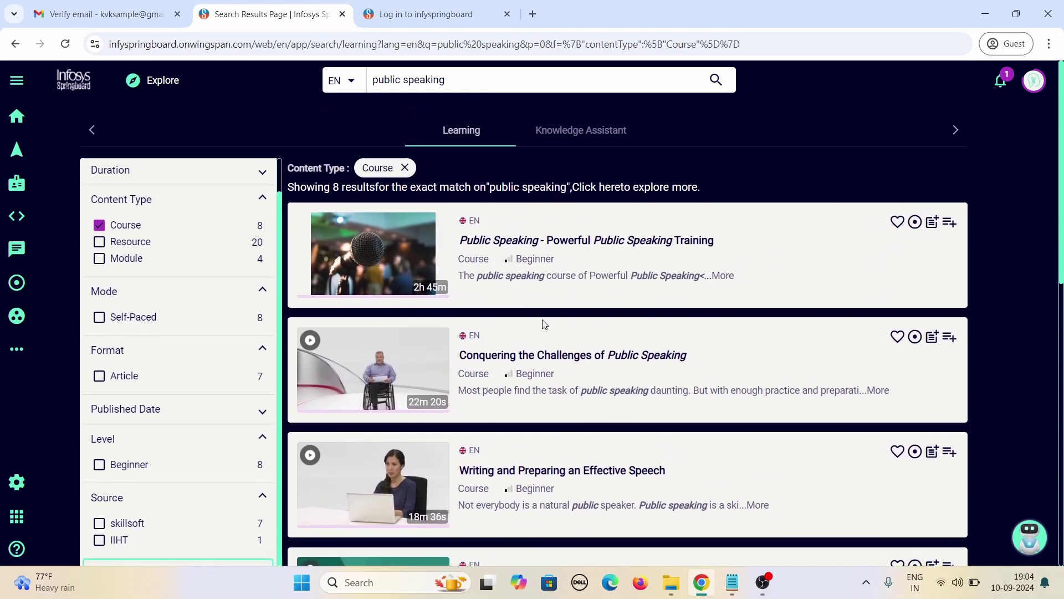
Open Public Speaking - Powerful Public Speaking Training and expand its Concept, Fears and Techniques modules.
left_click(534, 241)
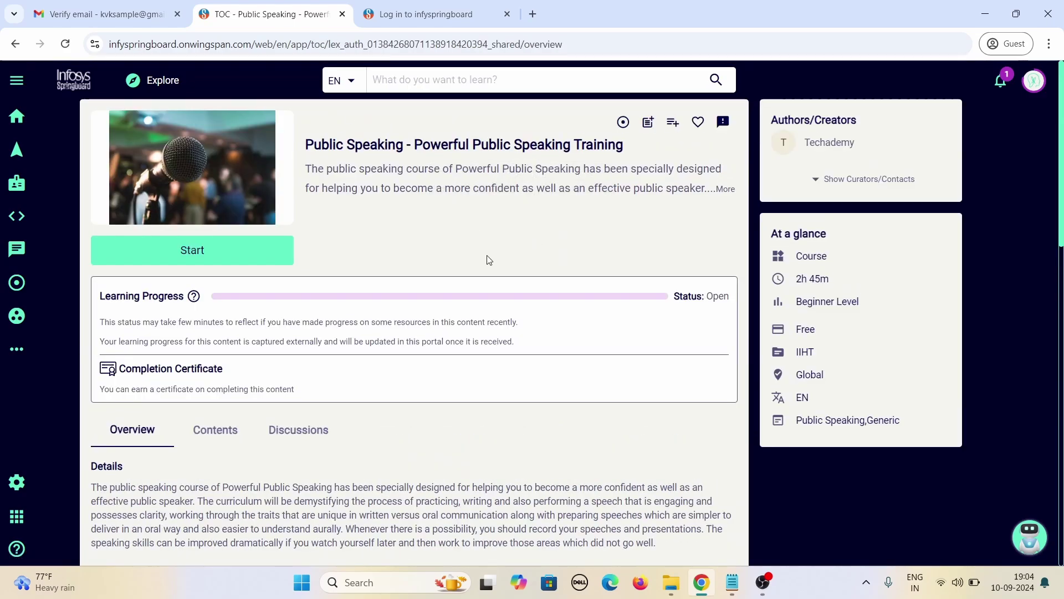
scroll(638, 488, "down", 5)
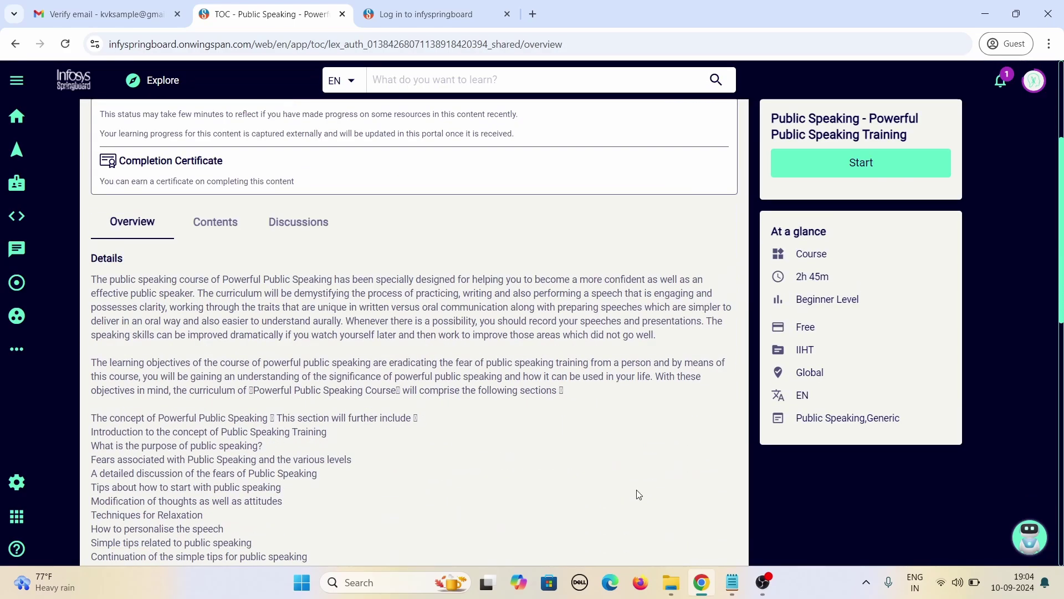
scroll(222, 382, "down", 4)
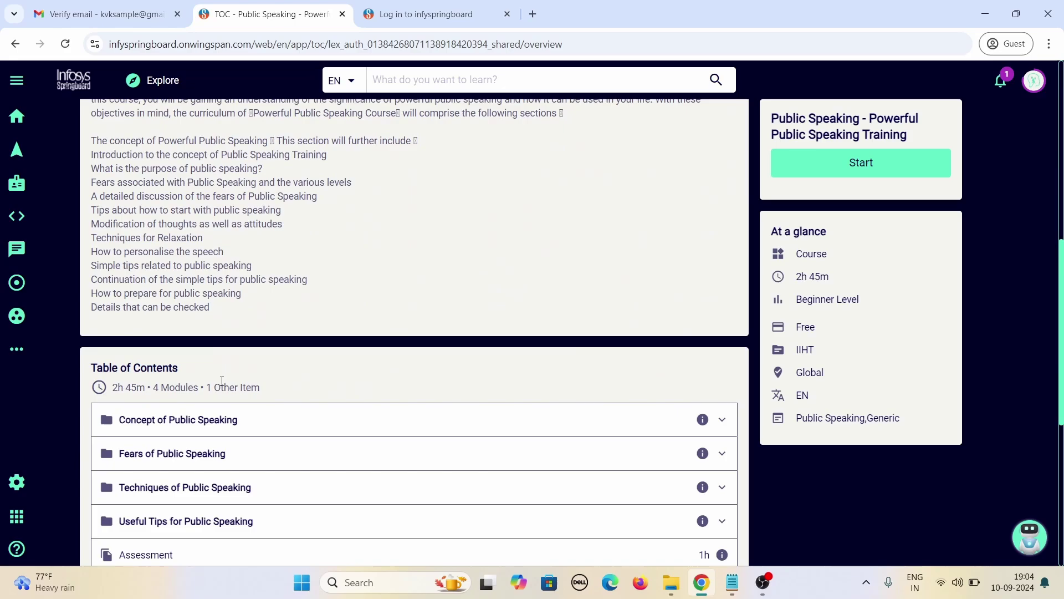
scroll(237, 377, "down", 4)
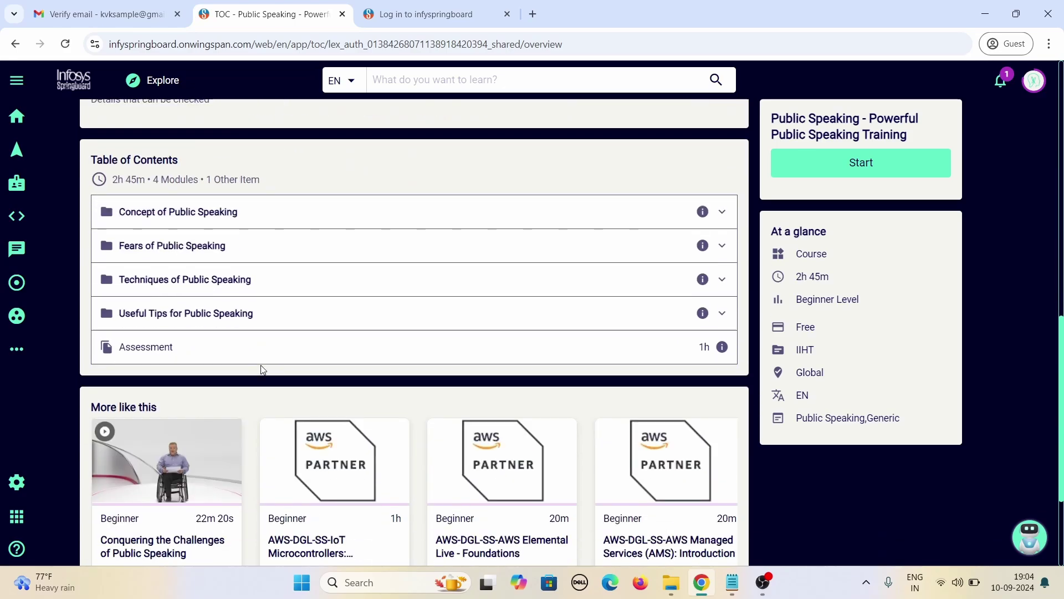
left_click(577, 212)
left_click(333, 332)
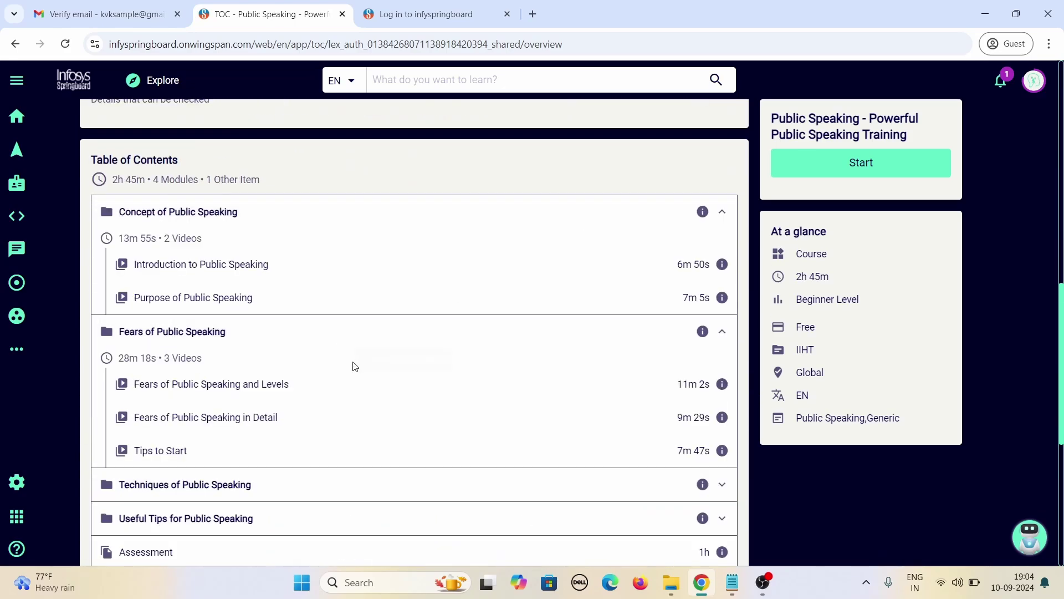
scroll(361, 388, "down", 2)
scroll(365, 416, "down", 2)
left_click(373, 280)
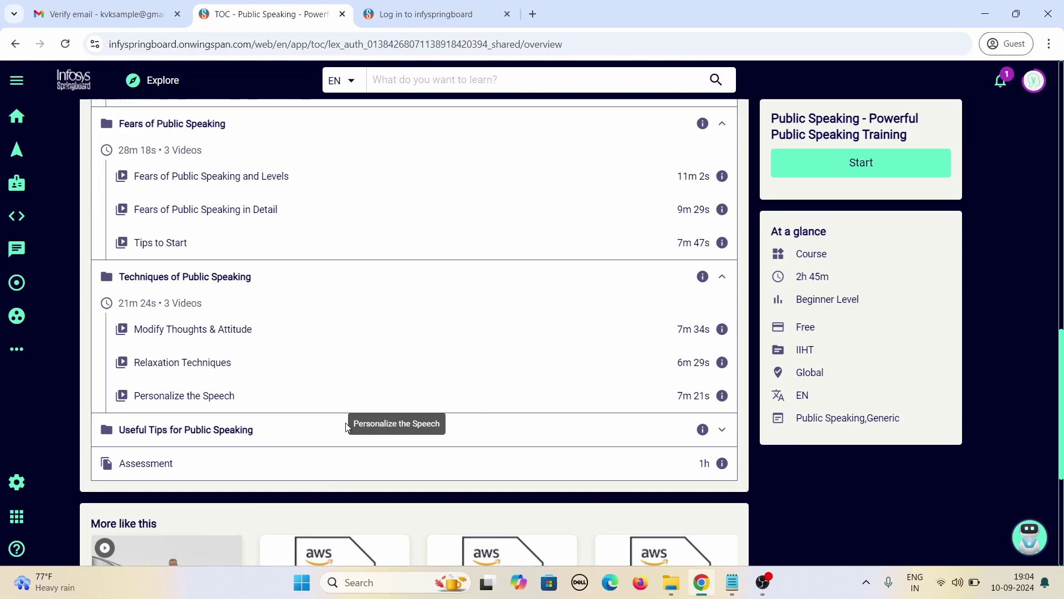
scroll(403, 423, "up", 15)
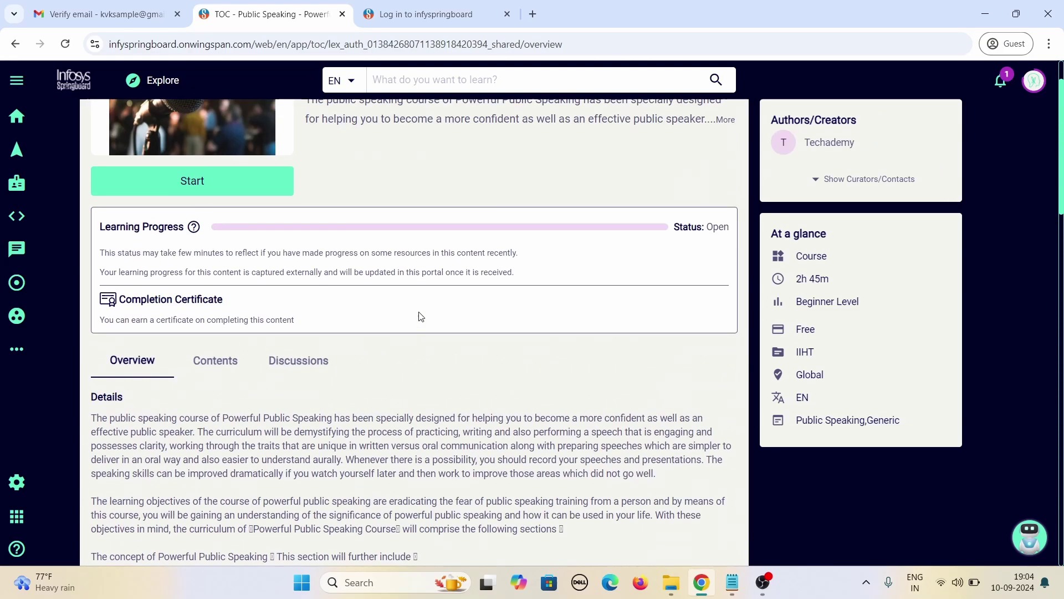
scroll(388, 238, "up", 1)
Show the course Contents, expand Discussions, and start the course's first video.
left_click(201, 430)
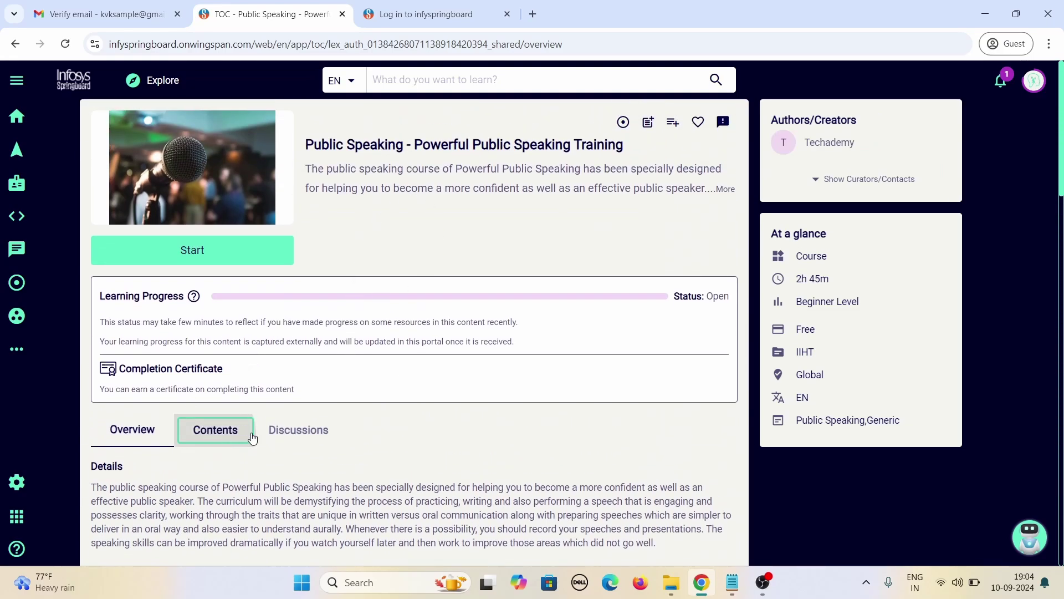
scroll(371, 281, "down", 7)
scroll(371, 281, "down", 4)
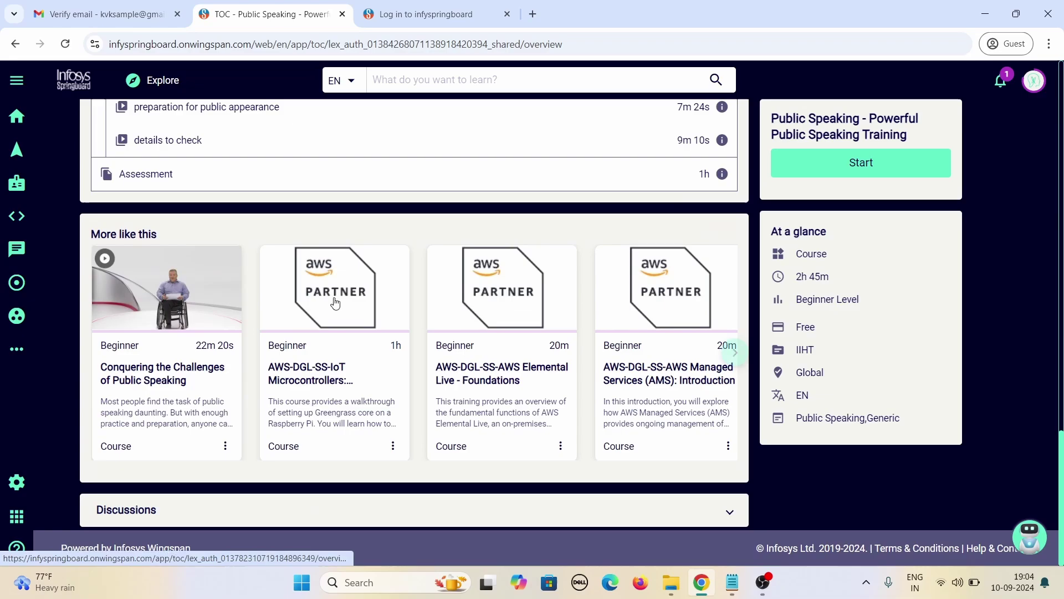
scroll(475, 266, "up", 4)
scroll(281, 428, "down", 4)
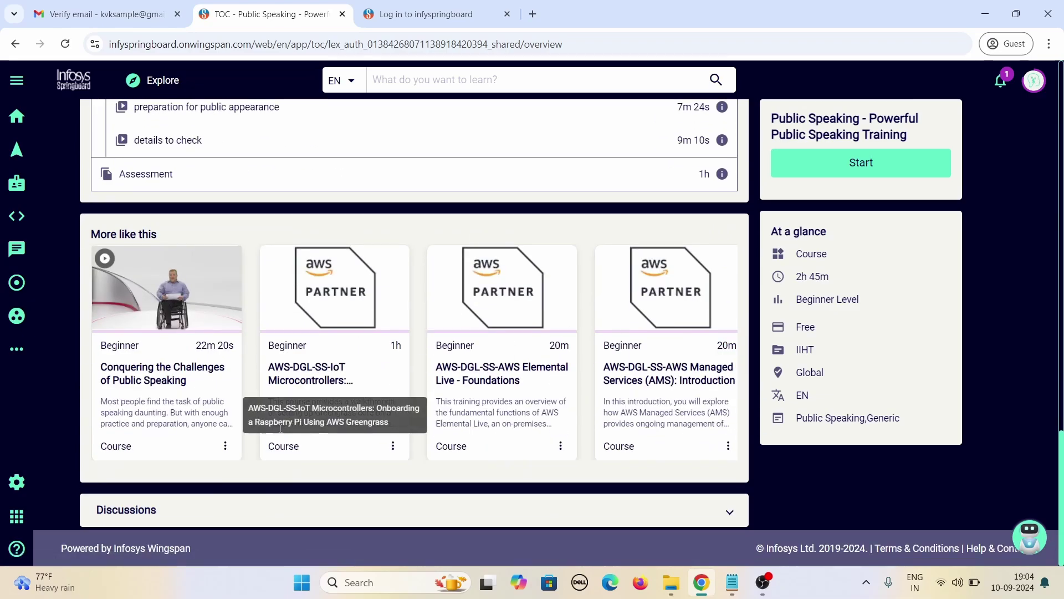
left_click(280, 503)
scroll(280, 504, "down", 4)
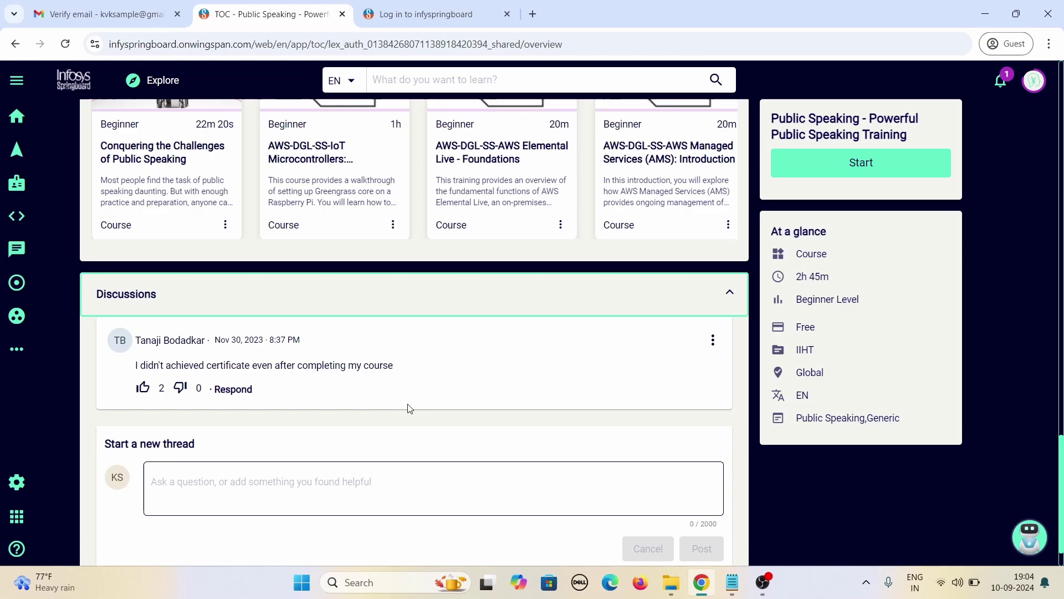
scroll(468, 424, "up", 20)
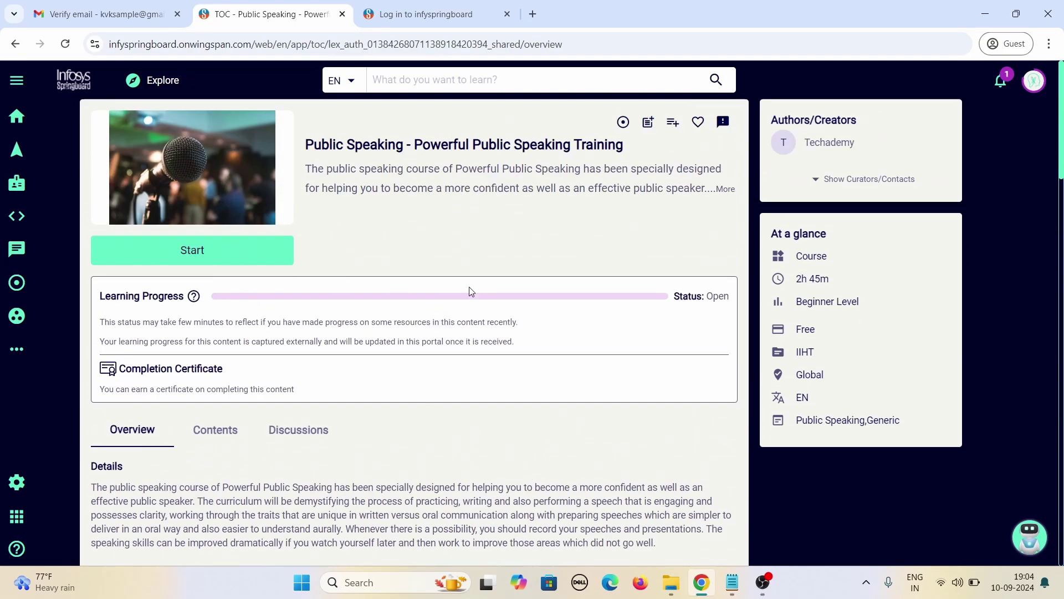
left_click(238, 257)
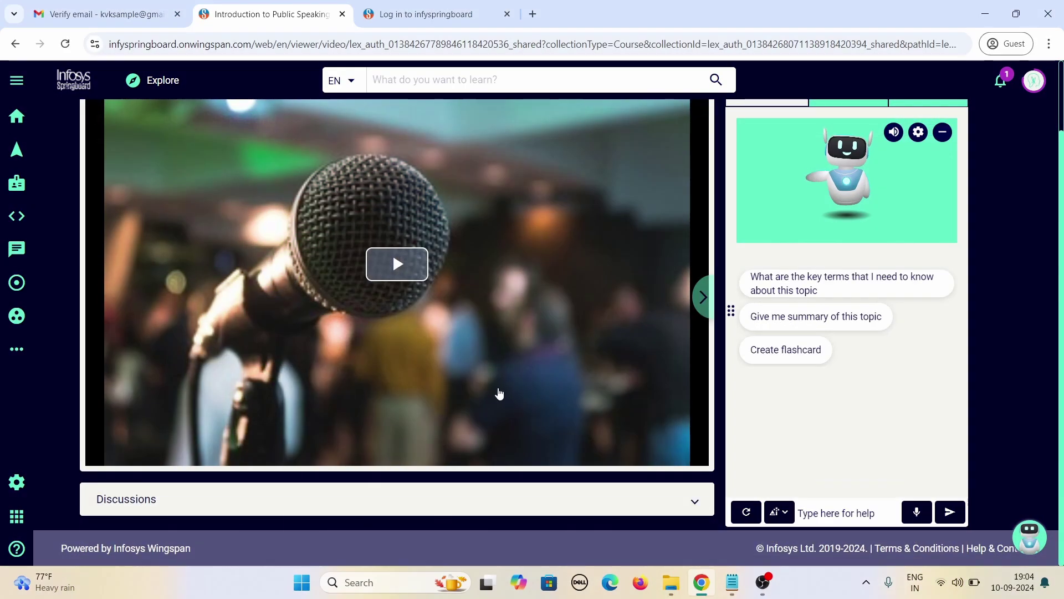
Play the Introduction to Public Speaking video and skip ahead to the purpose slide.
scroll(501, 392, "up", 2)
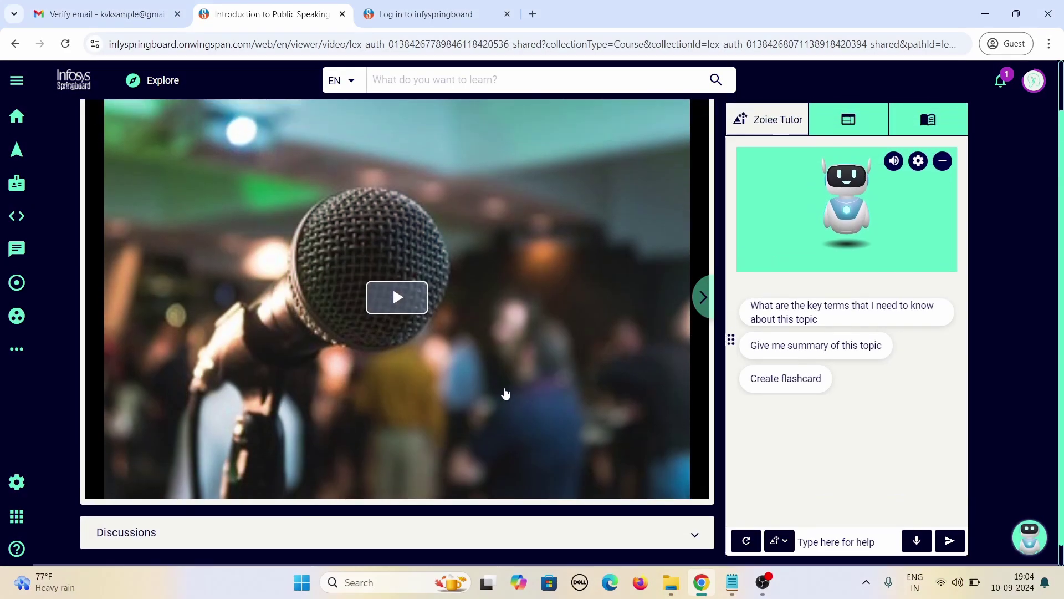
left_click(375, 377)
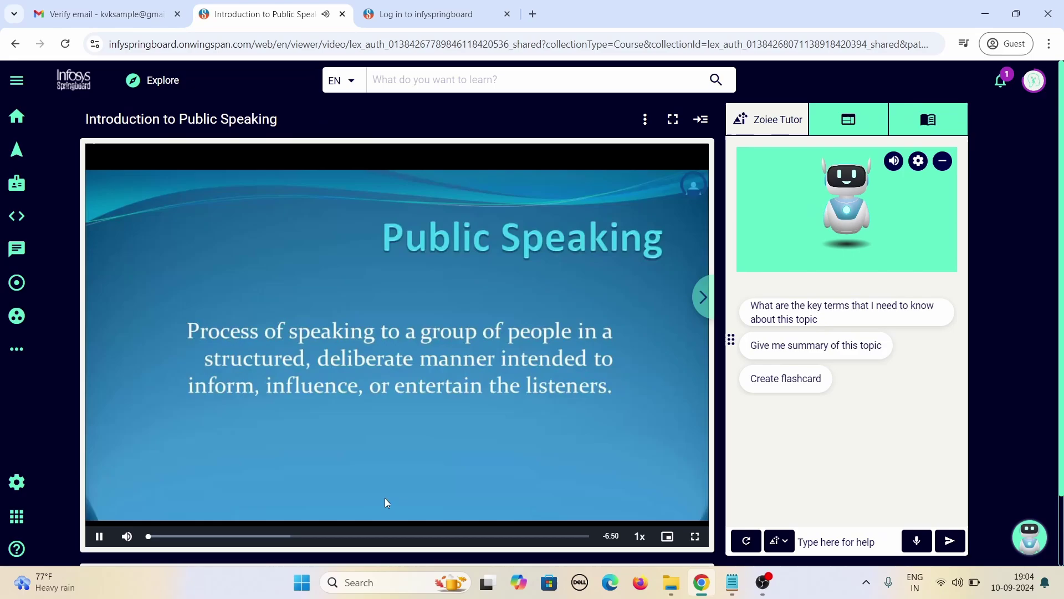
mouse_move(134, 546)
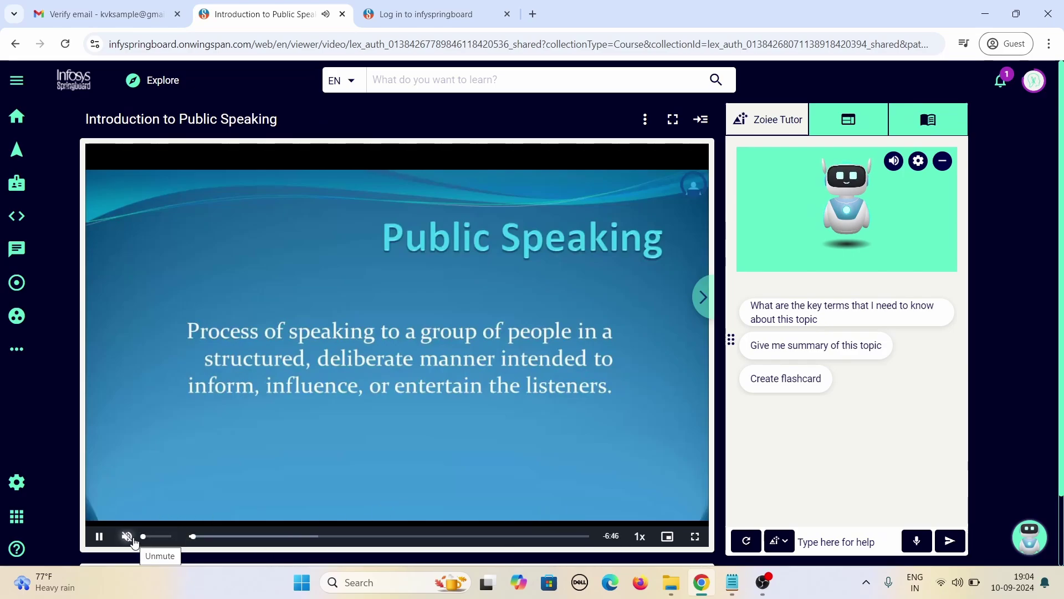
left_click(218, 536)
left_click(306, 542)
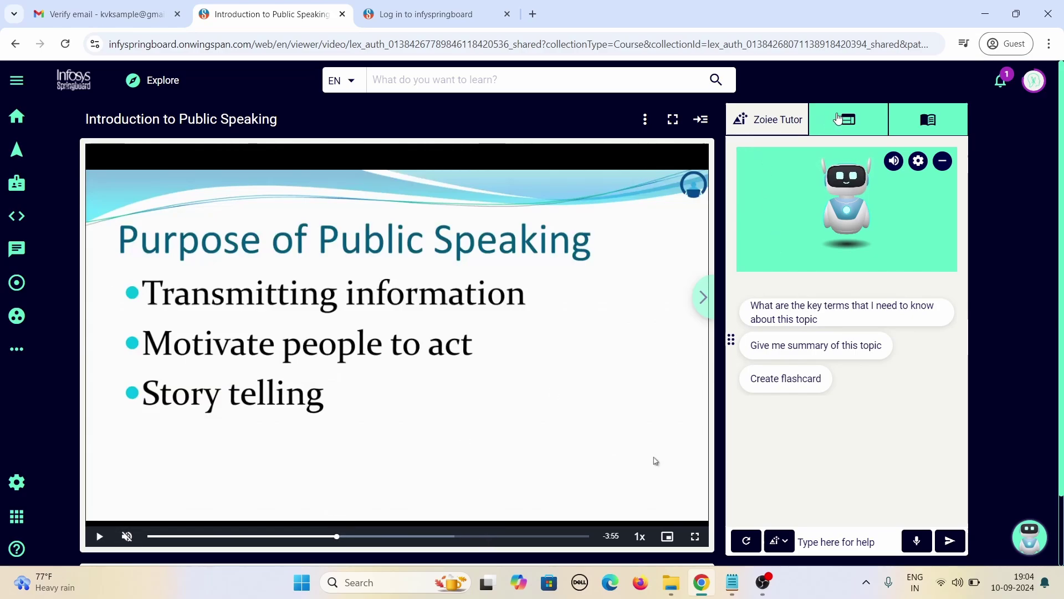
Play Purpose of Public Speaking from the Contents list, then open the Assessment.
left_click(838, 118)
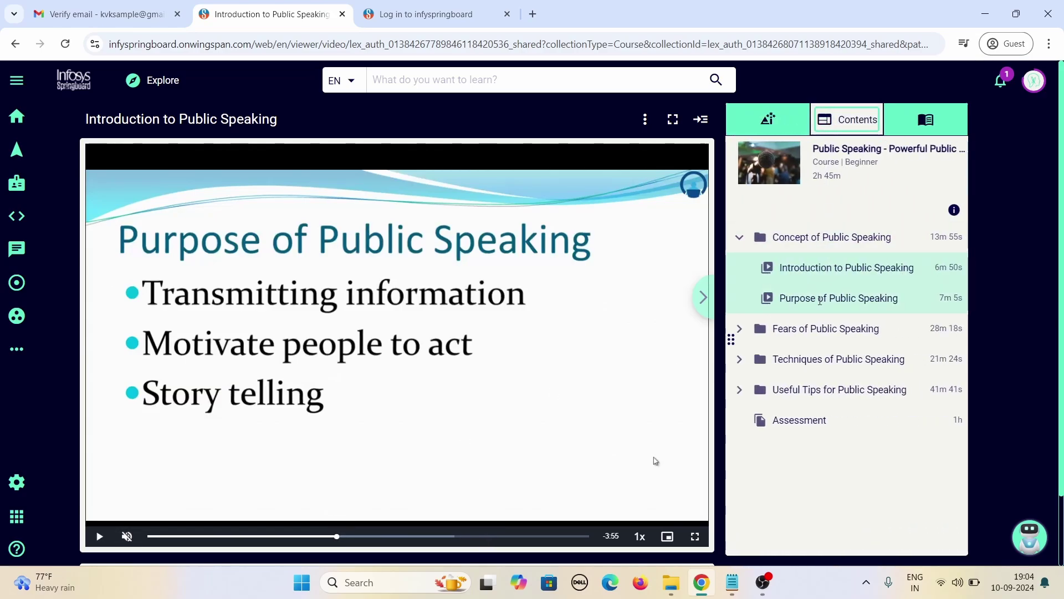
left_click(832, 302)
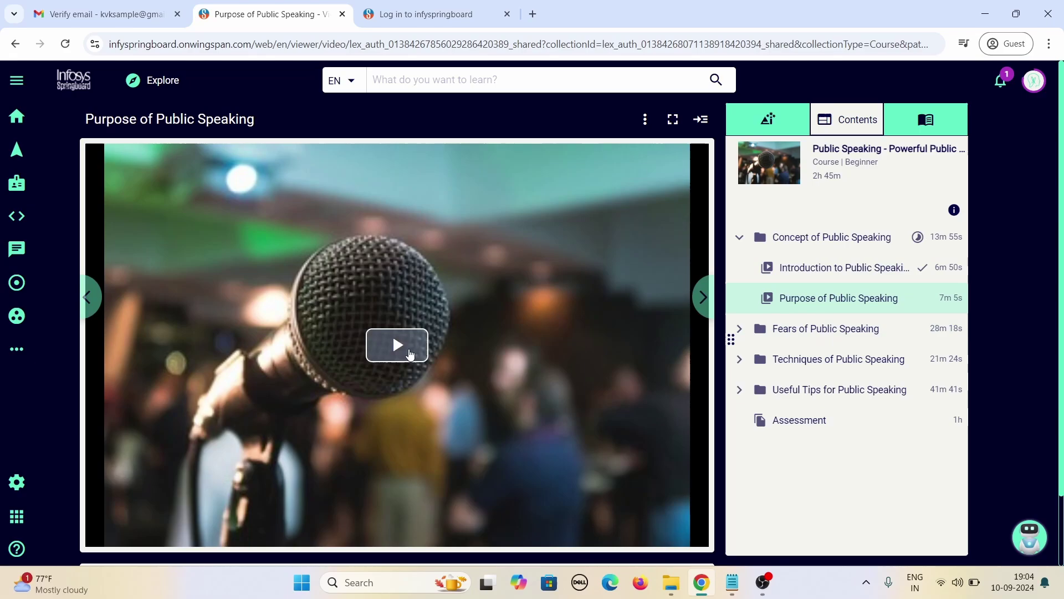
left_click(410, 354)
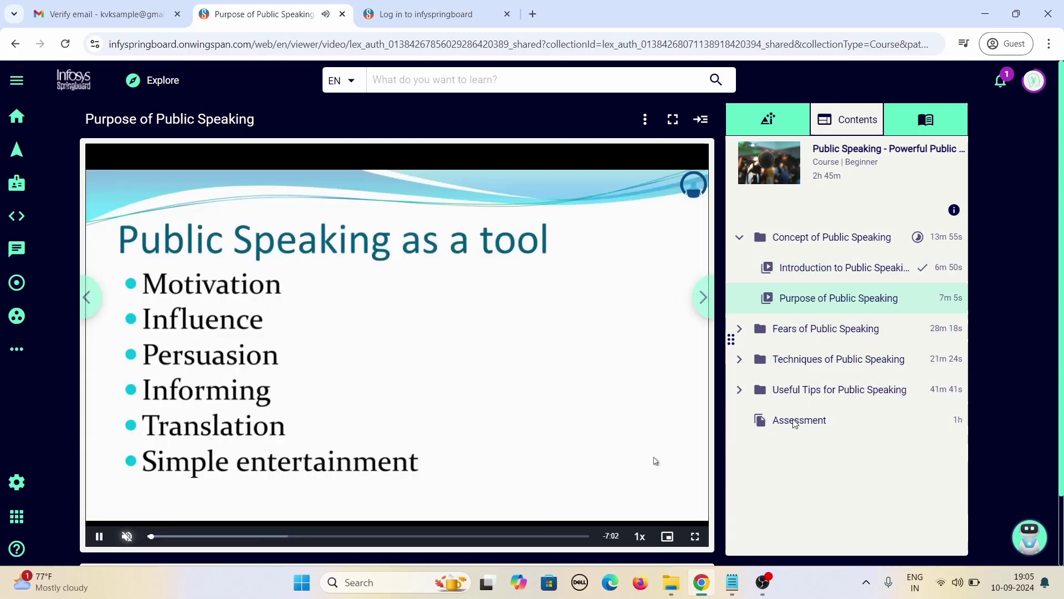
left_click(811, 413)
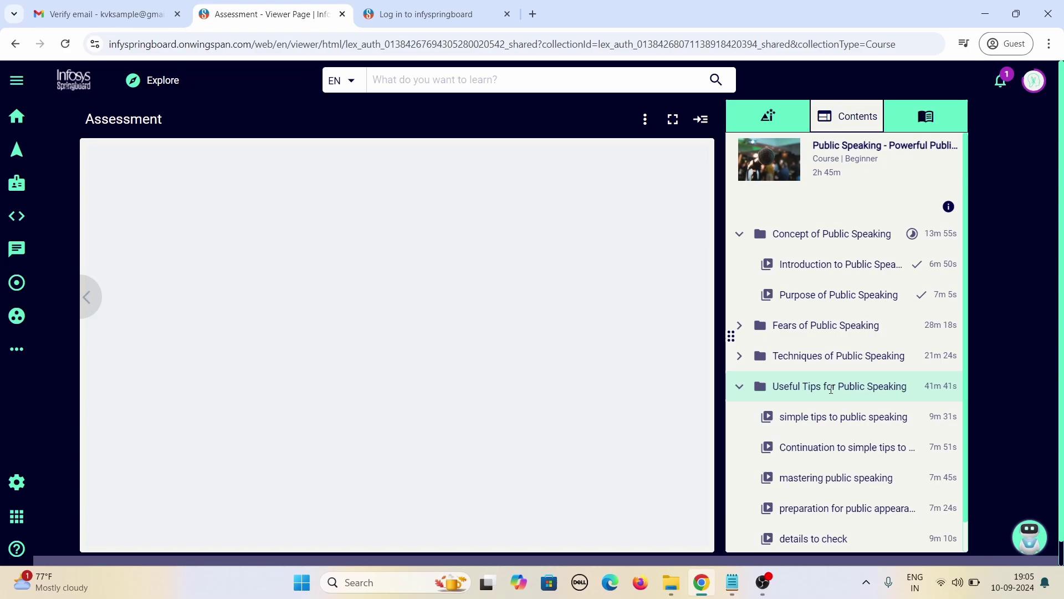
Play the Continuation to simple tips to public speaking video and skip to near its end.
scroll(845, 404, "down", 3)
left_click(843, 389)
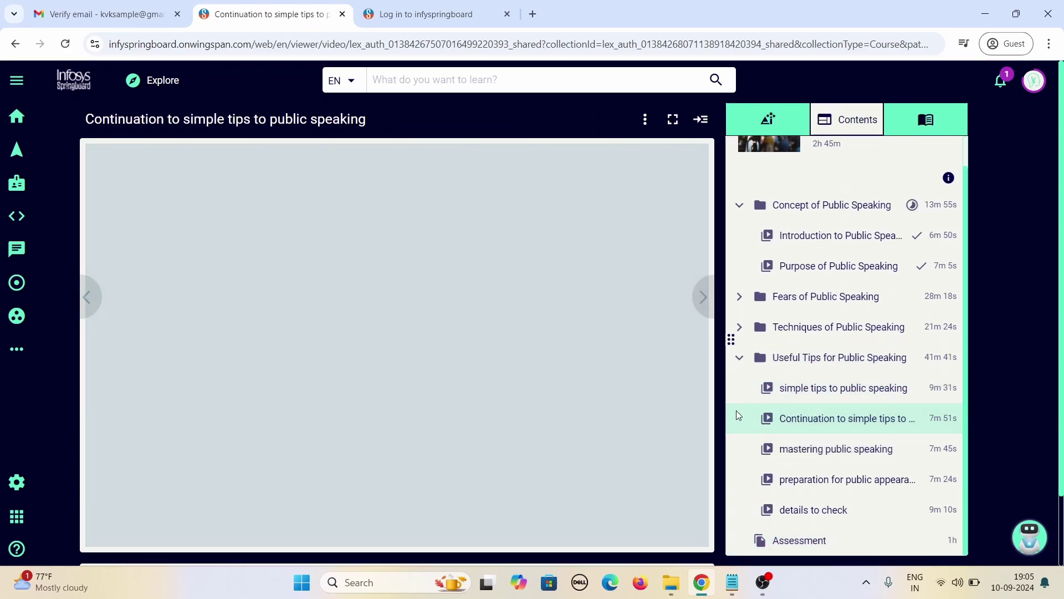
left_click(376, 364)
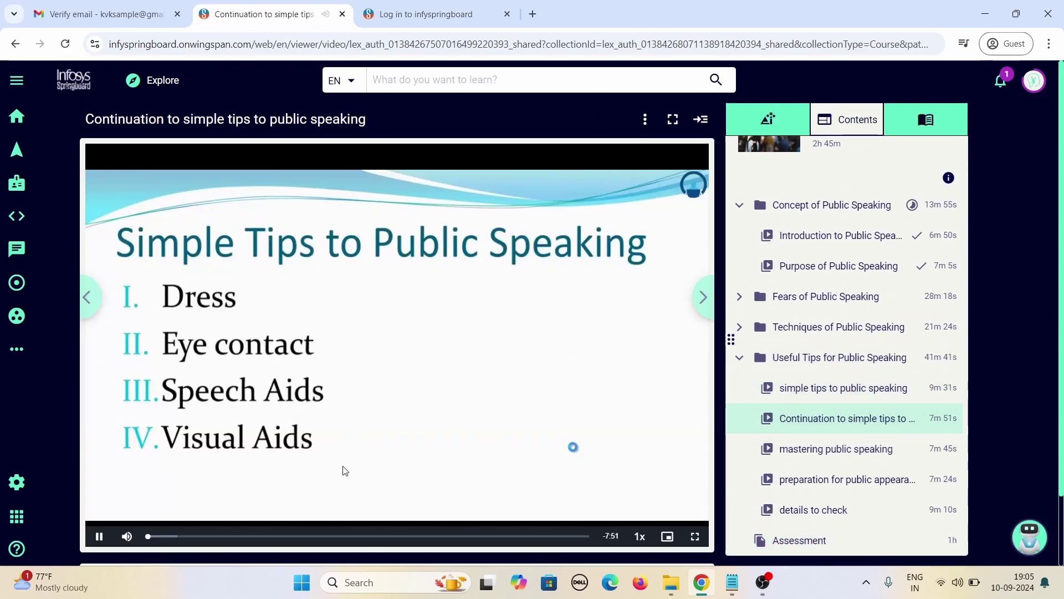
left_click(335, 536)
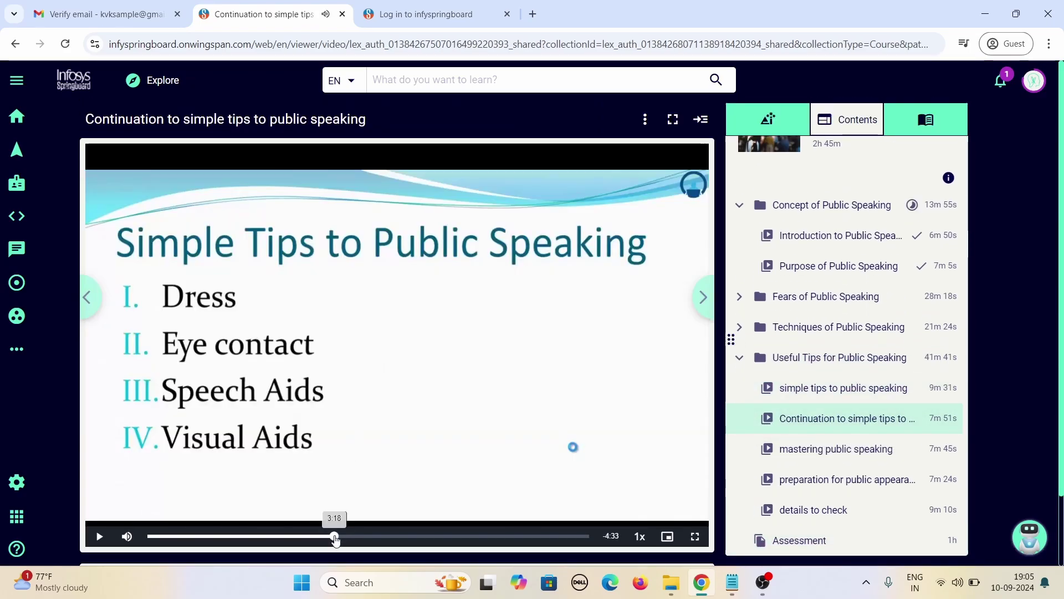
left_click(476, 537)
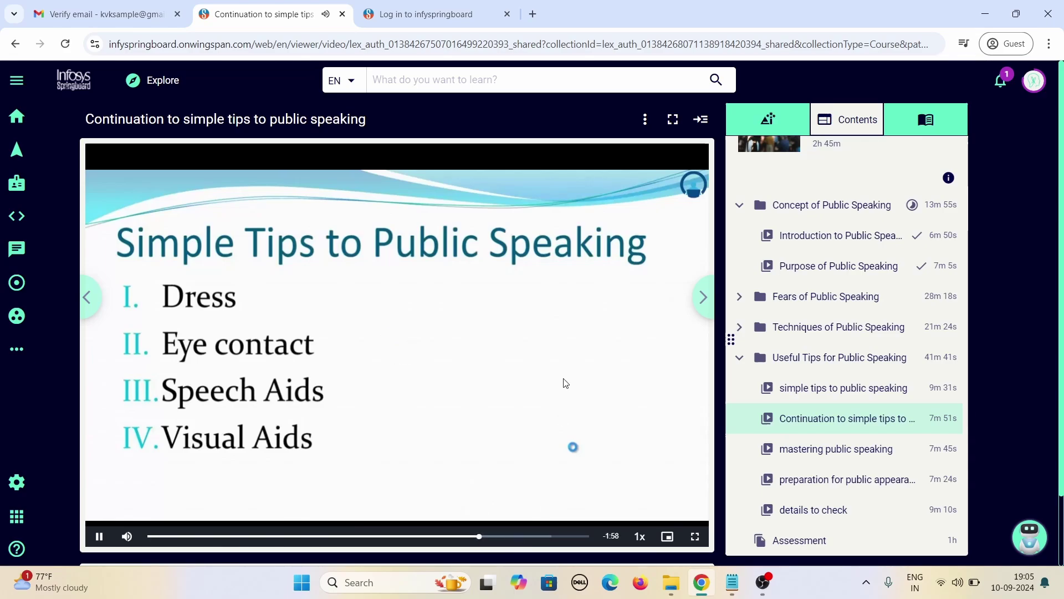
Open the Assessment start page showing 60 Mins, 13 Sections, 30 Questions and a 60% cutoff.
left_click(852, 540)
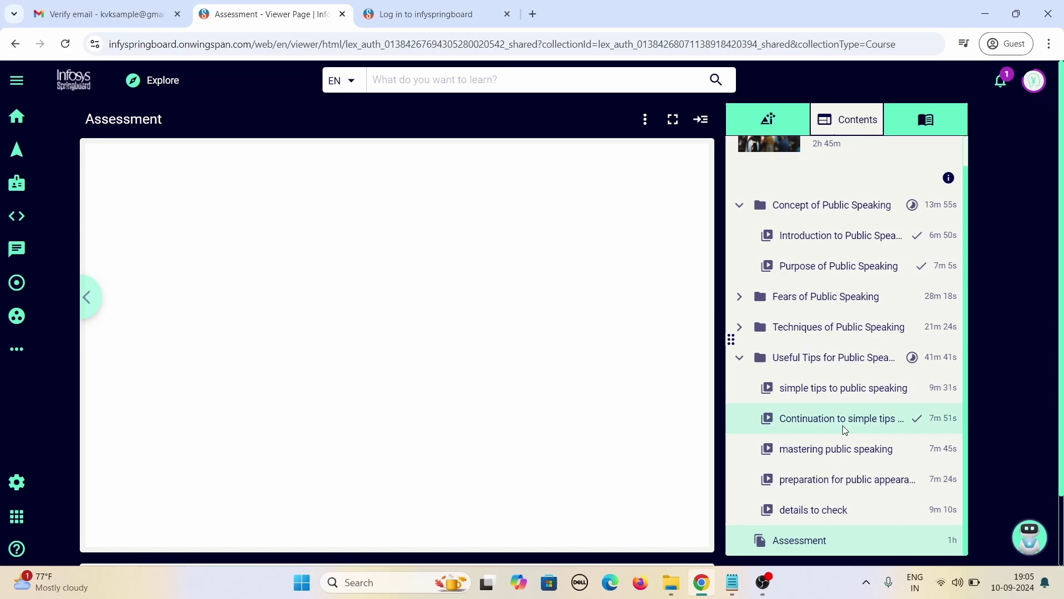
scroll(391, 361, "down", 1)
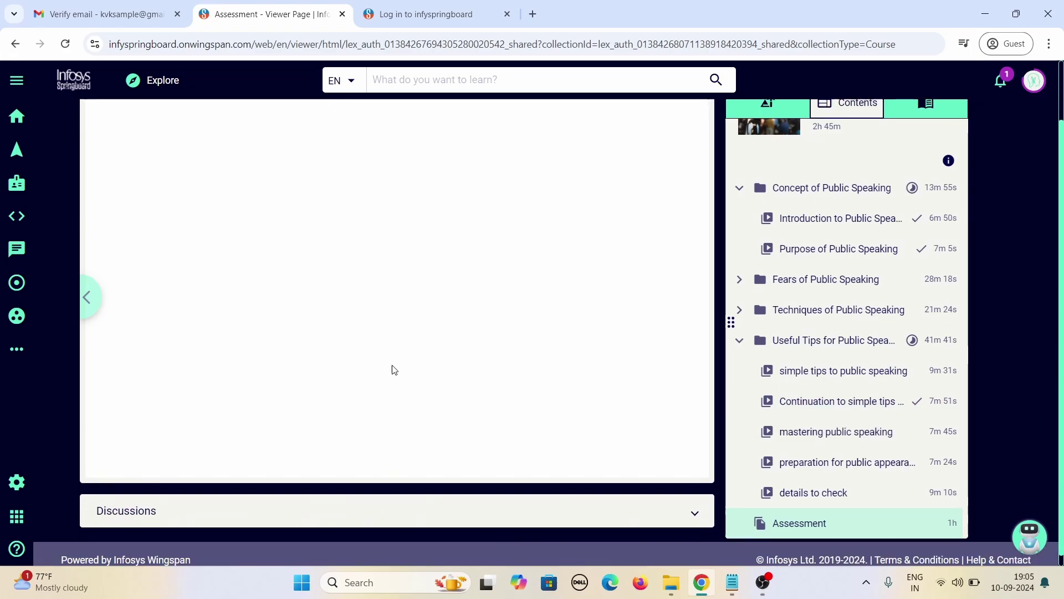
scroll(420, 408, "up", 1)
scroll(423, 410, "down", 1)
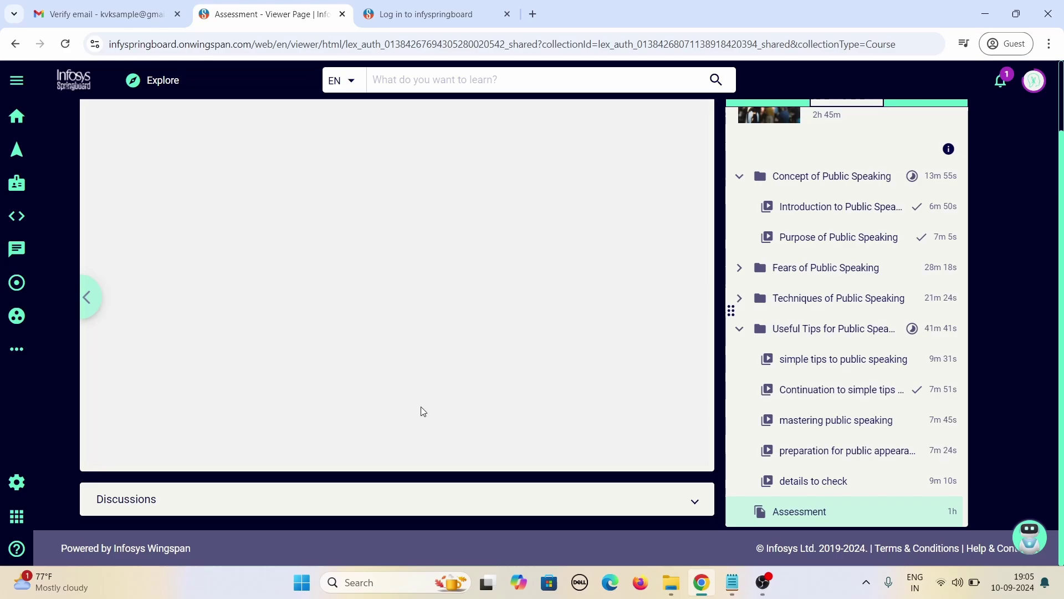
scroll(421, 408, "up", 1)
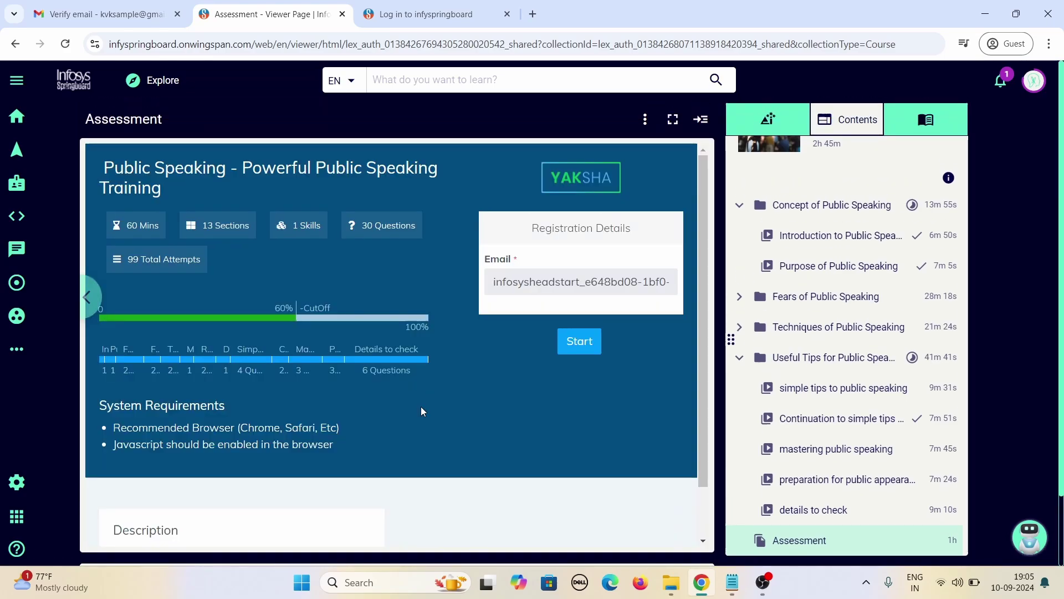